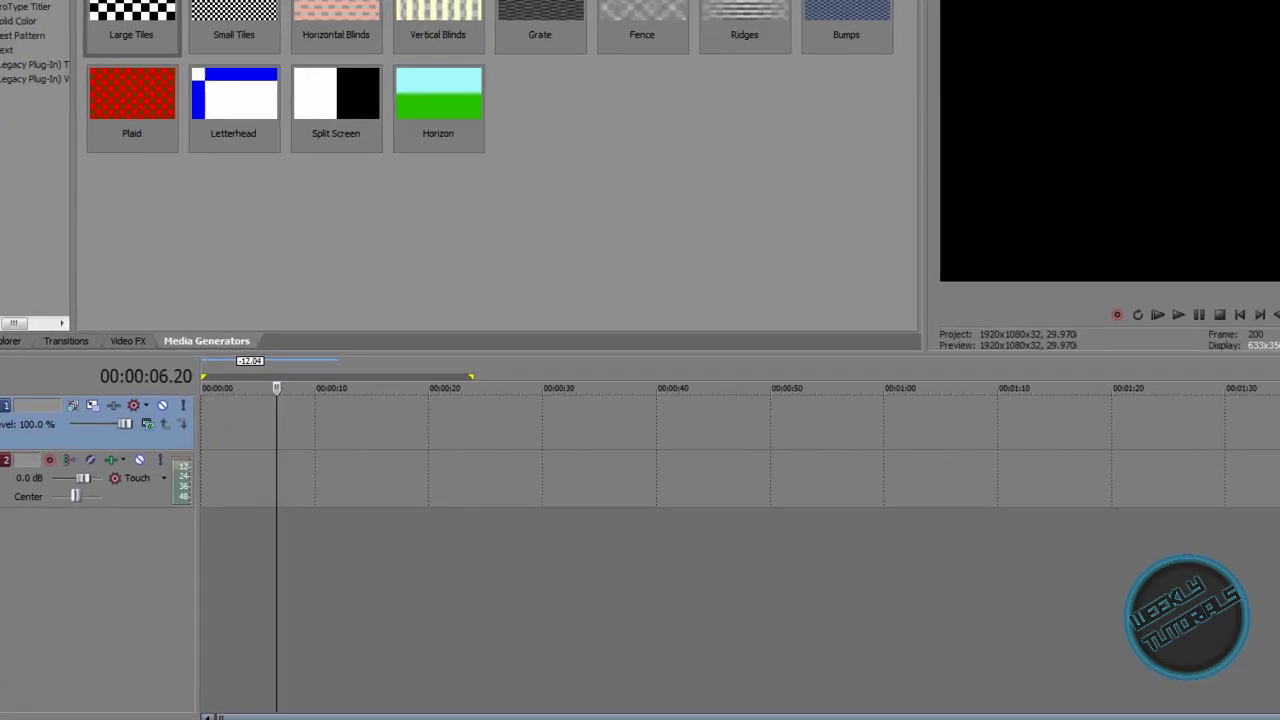
Drag the footage file from its Explorer folder onto the timeline start, then close the folder
{"action": "left_click", "coordinate": [258, 710]}
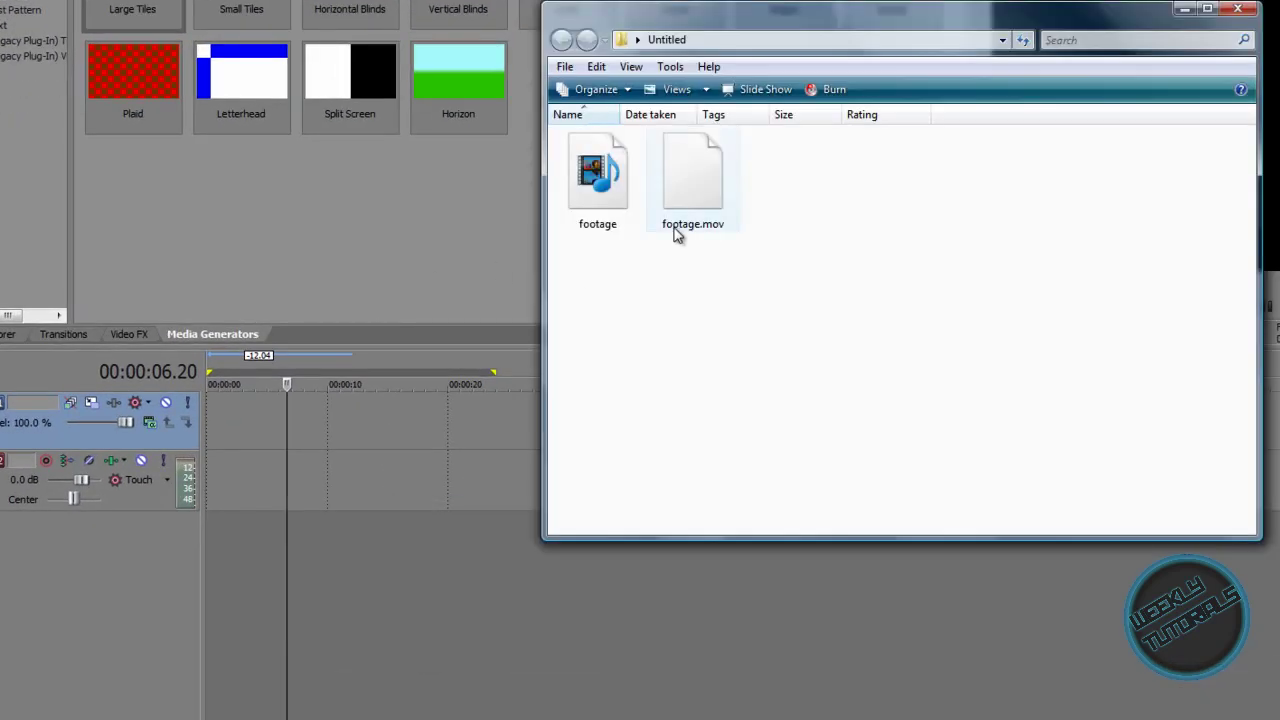
{"action": "left_click_drag", "start_coordinate": [598, 175], "coordinate": [205, 460]}
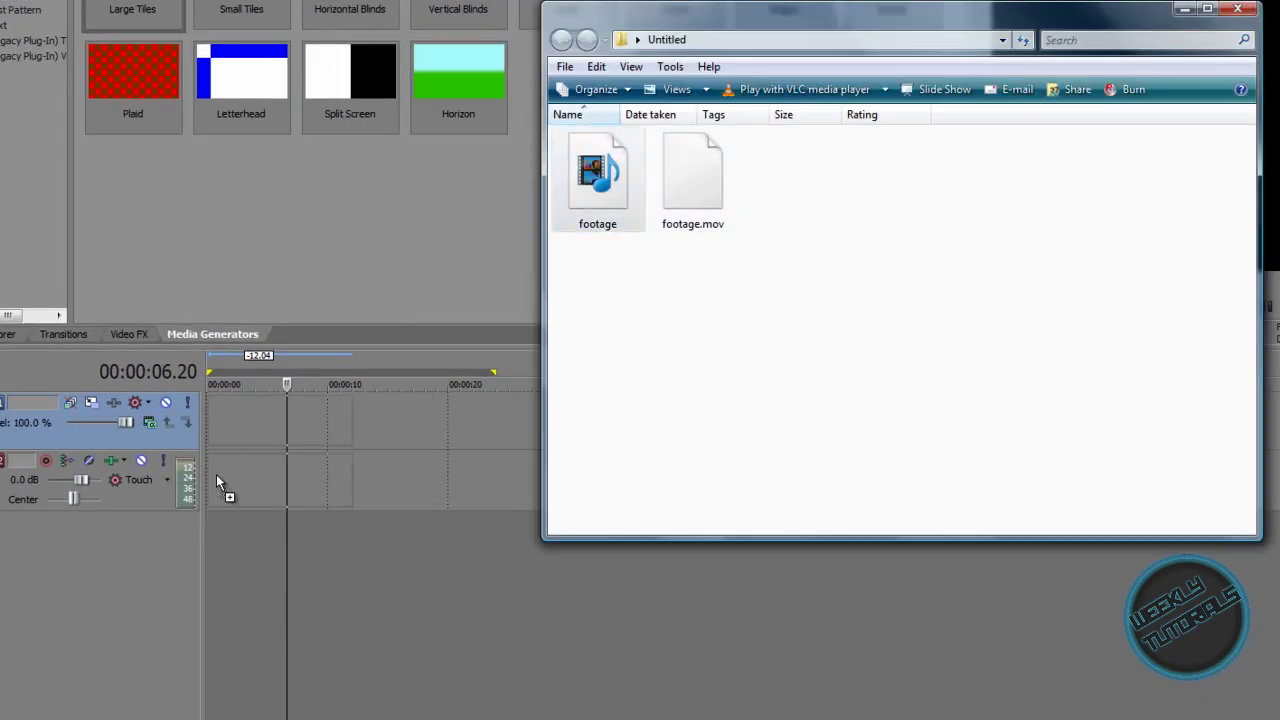
{"action": "left_click", "coordinate": [1238, 9]}
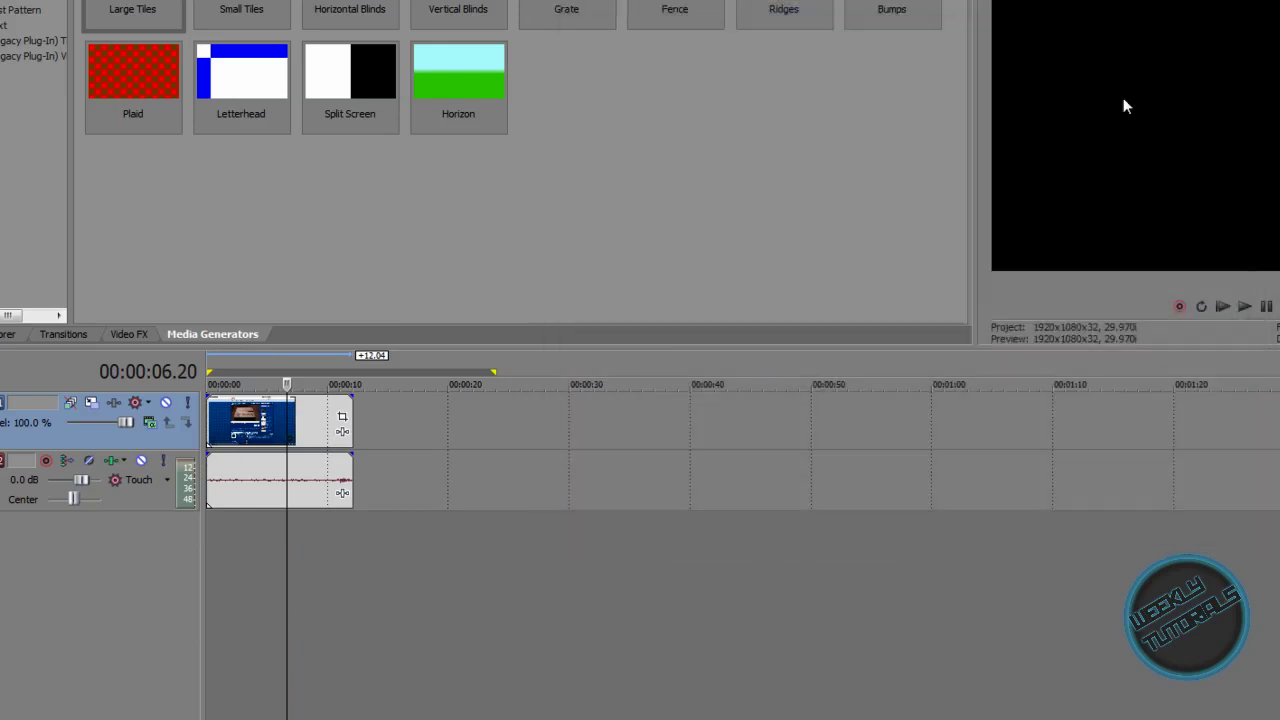
In the clip's Event Pan/Crop, add a full-frame Restore keyframe at exactly one second
{"action": "left_click", "coordinate": [342, 416]}
{"action": "scroll", "coordinate": [430, 372], "scroll_direction": "down", "scroll_amount": 3}
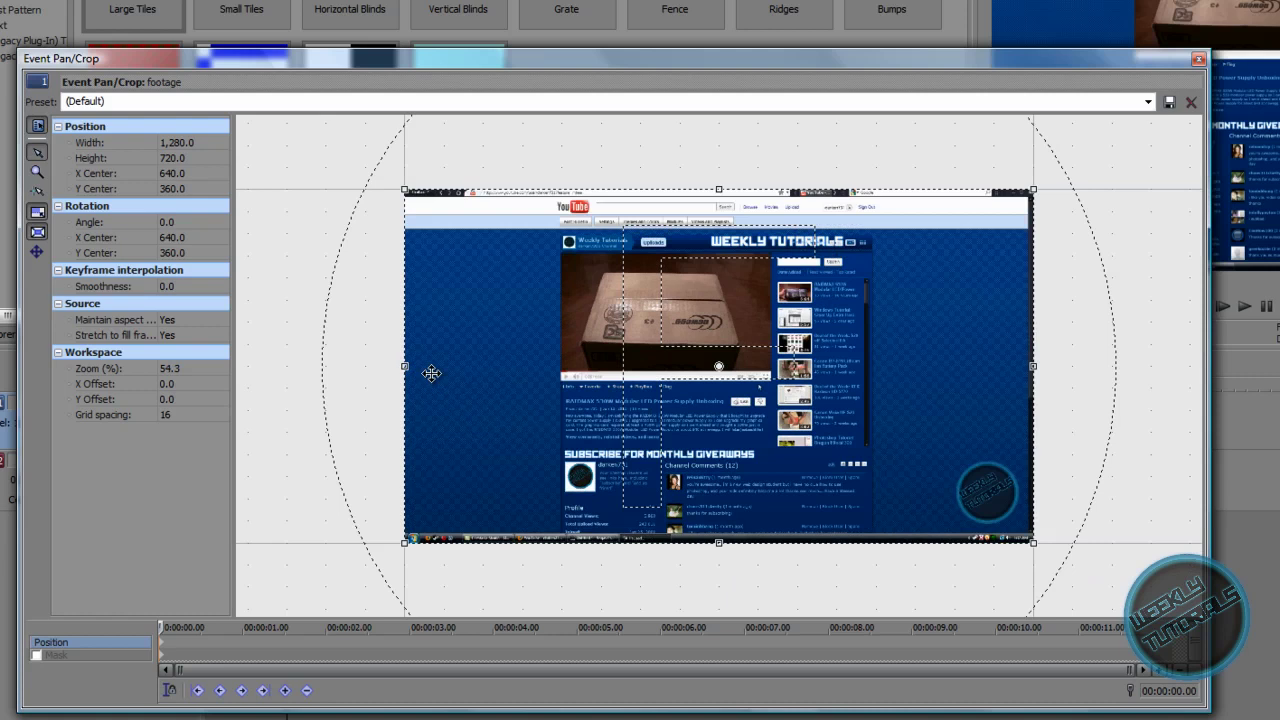
{"action": "scroll", "coordinate": [430, 372], "scroll_direction": "down", "scroll_amount": 2}
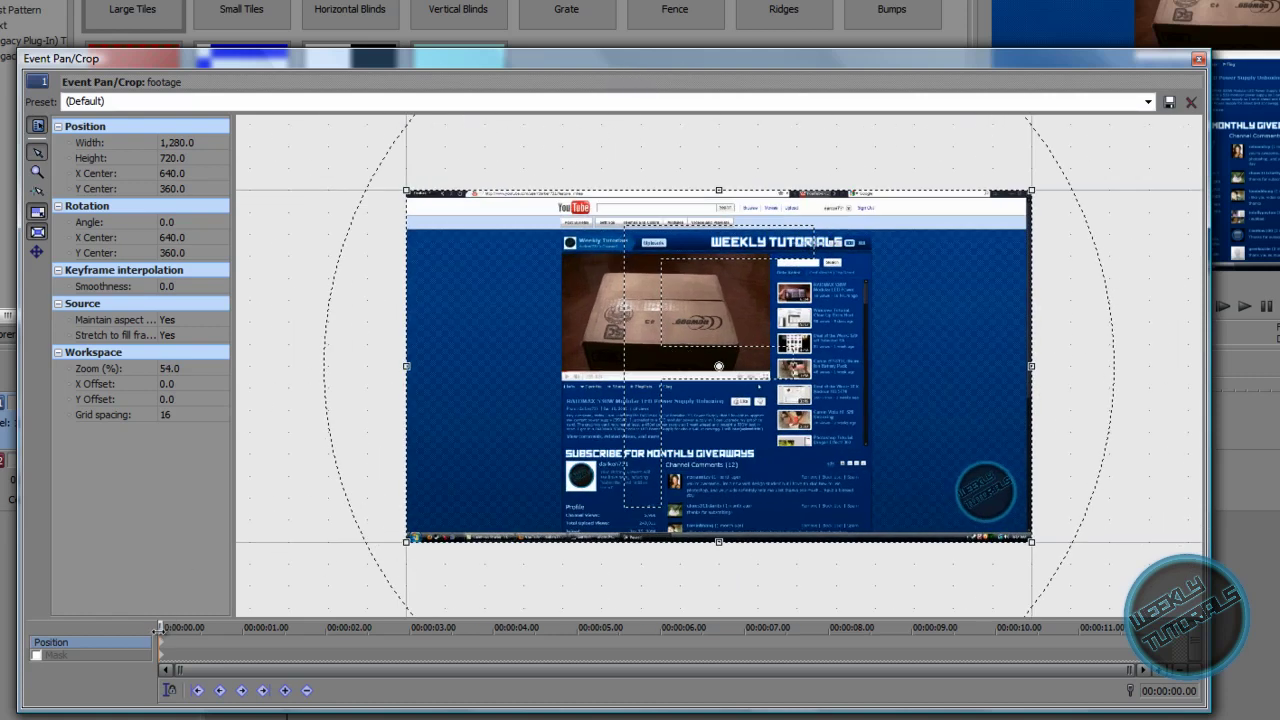
{"action": "mouse_move", "coordinate": [163, 627]}
{"action": "left_mouse_down"}
{"action": "mouse_move", "coordinate": [280, 627]}
{"action": "mouse_move", "coordinate": [244, 627]}
{"action": "left_mouse_up"}
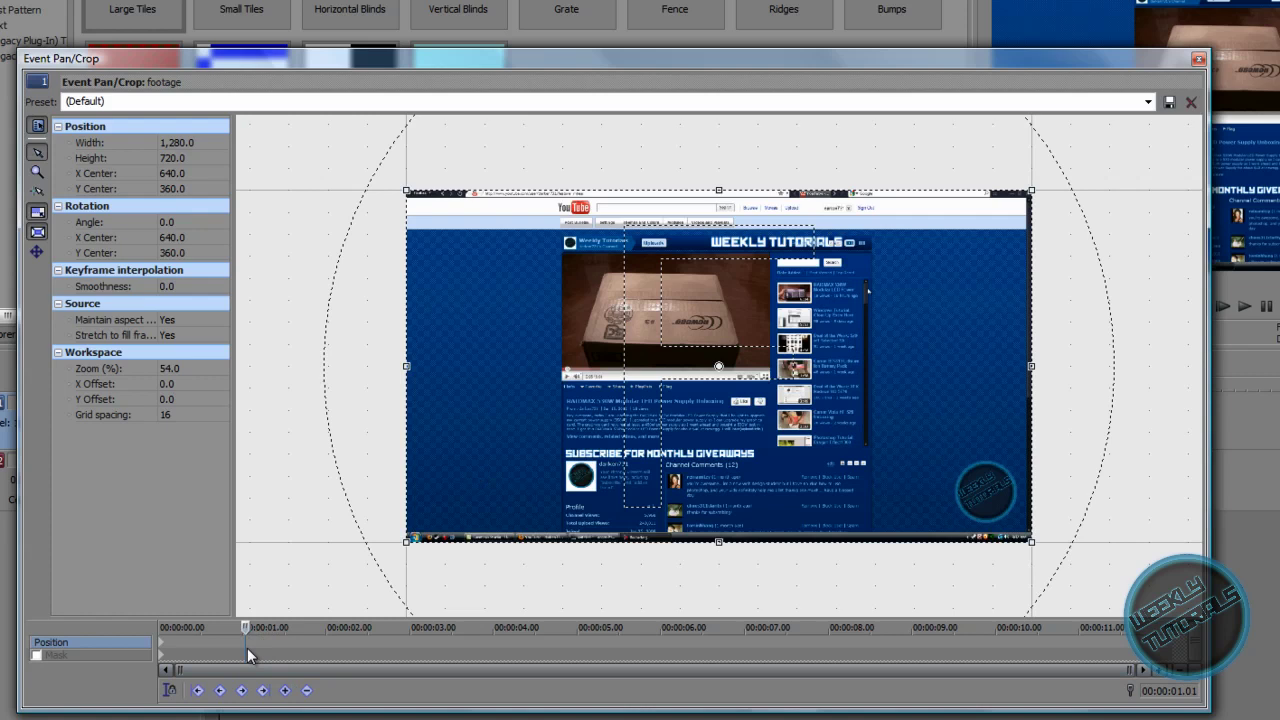
{"action": "left_click_drag", "start_coordinate": [246, 627], "coordinate": [242, 627]}
{"action": "right_click", "coordinate": [776, 386]}
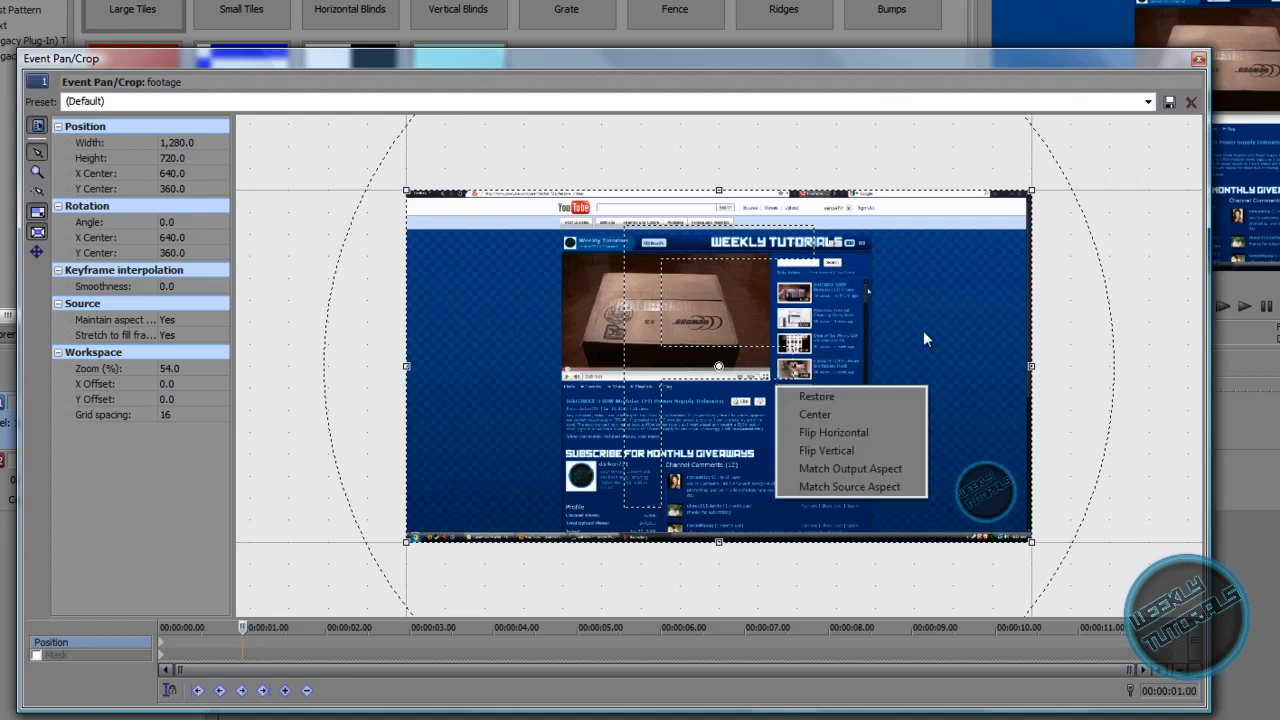
{"action": "left_click", "coordinate": [867, 395]}
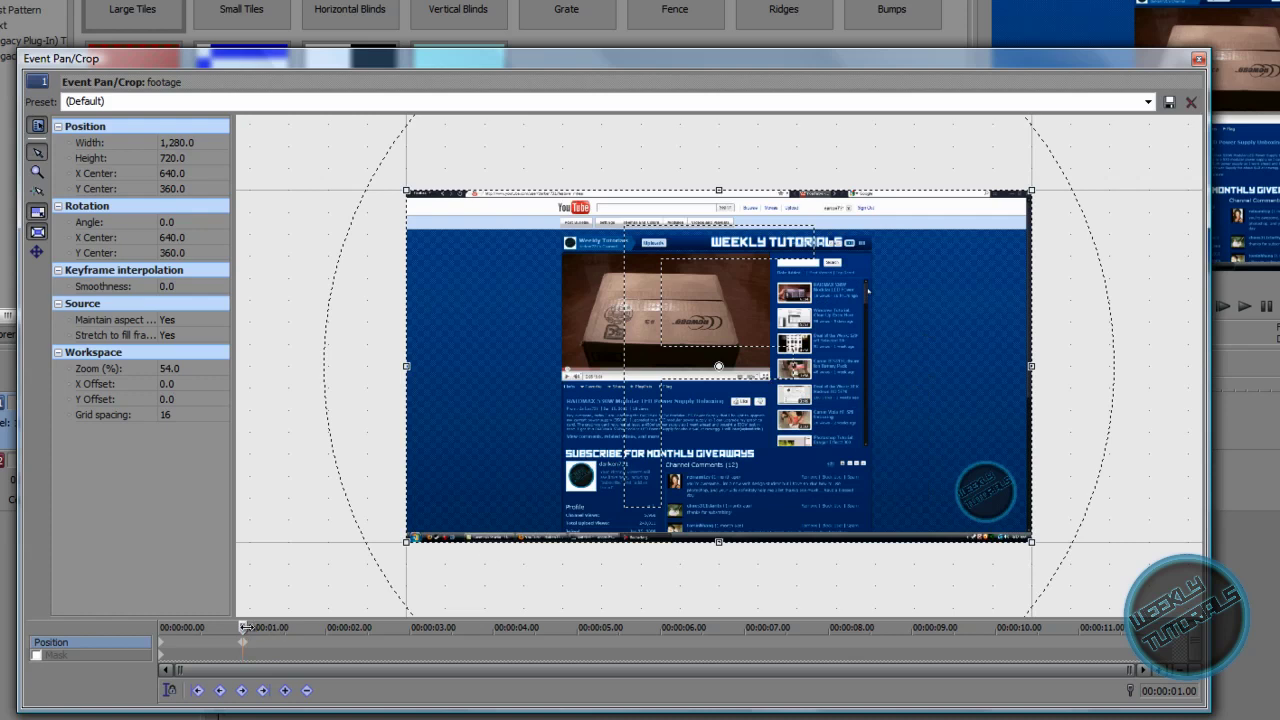
Shrink the crop frame to zoom in and shift that keyframe later in the clip
{"action": "left_click_drag", "start_coordinate": [244, 627], "coordinate": [247, 627]}
{"action": "mouse_move", "coordinate": [1034, 354]}
{"action": "left_mouse_down"}
{"action": "mouse_move", "coordinate": [830, 366]}
{"action": "mouse_move", "coordinate": [753, 417]}
{"action": "left_mouse_up"}
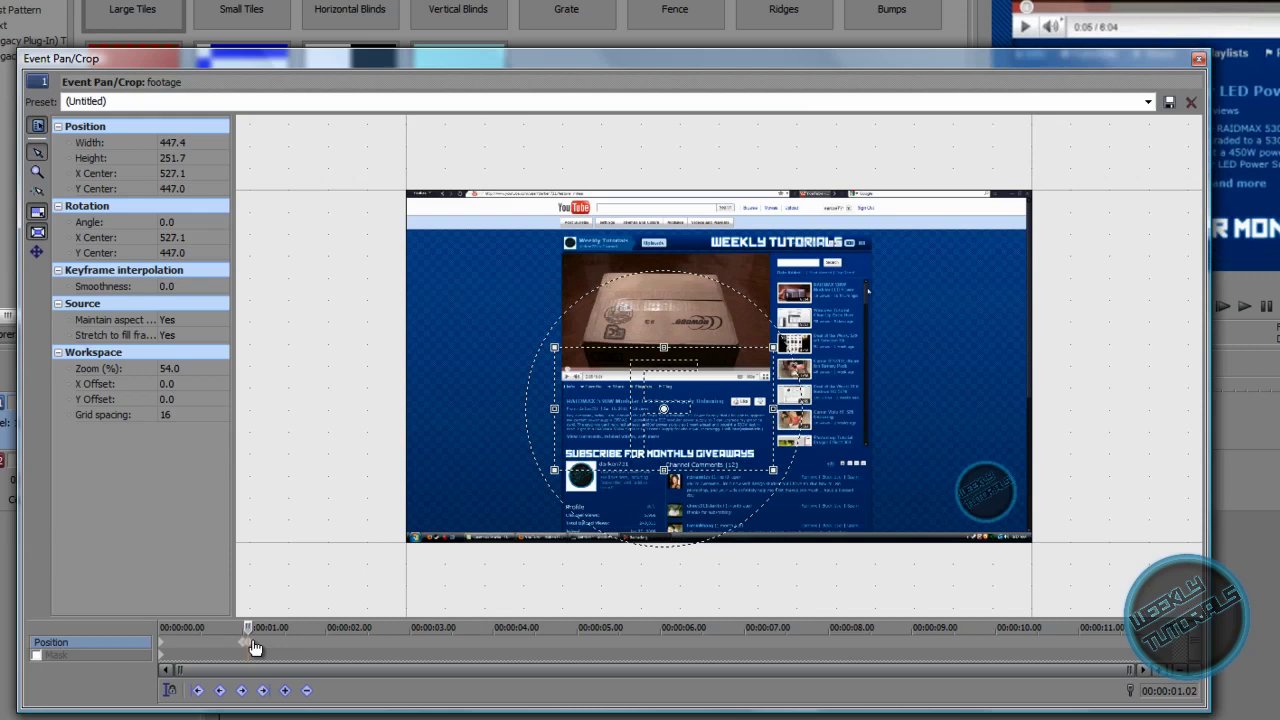
{"action": "mouse_move", "coordinate": [255, 641]}
{"action": "left_mouse_down"}
{"action": "mouse_move", "coordinate": [625, 653]}
{"action": "mouse_move", "coordinate": [533, 644]}
{"action": "left_mouse_up"}
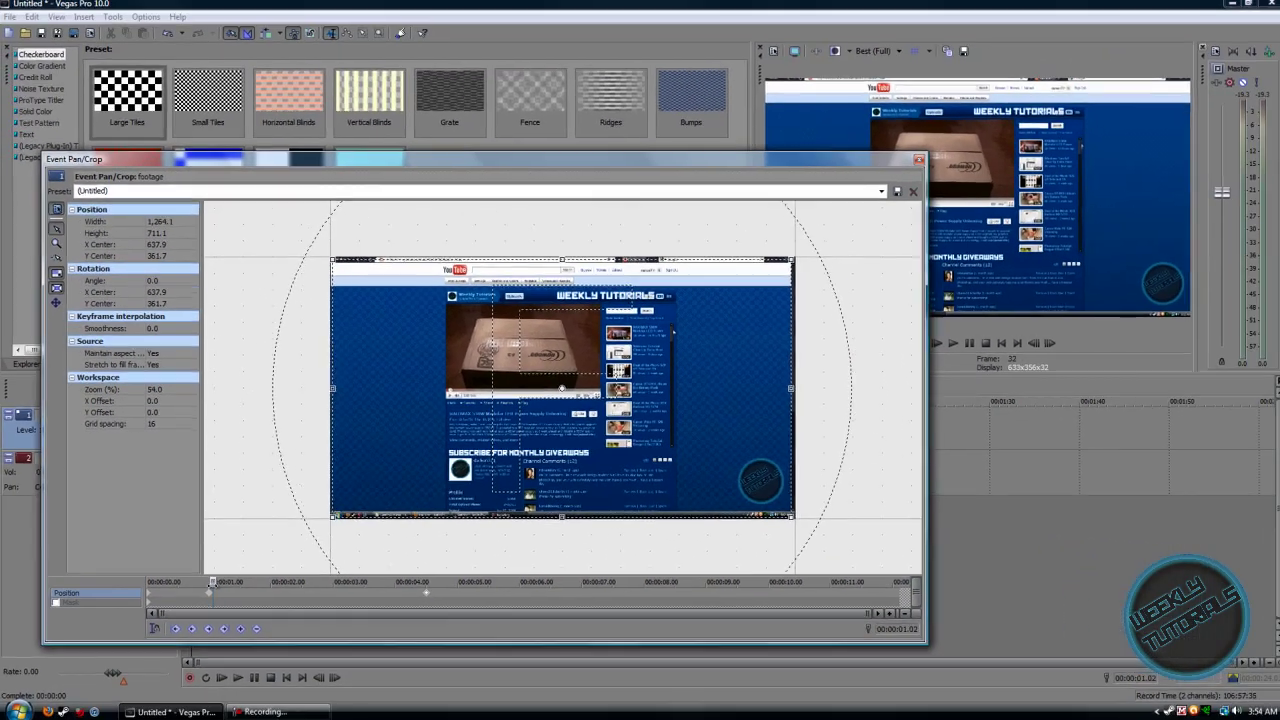
Close Event Pan/Crop and preview the zoom from the start of the timeline, then stop
{"action": "mouse_move", "coordinate": [262, 614]}
{"action": "left_mouse_down"}
{"action": "mouse_move", "coordinate": [225, 589]}
{"action": "mouse_move", "coordinate": [425, 592]}
{"action": "left_mouse_up"}
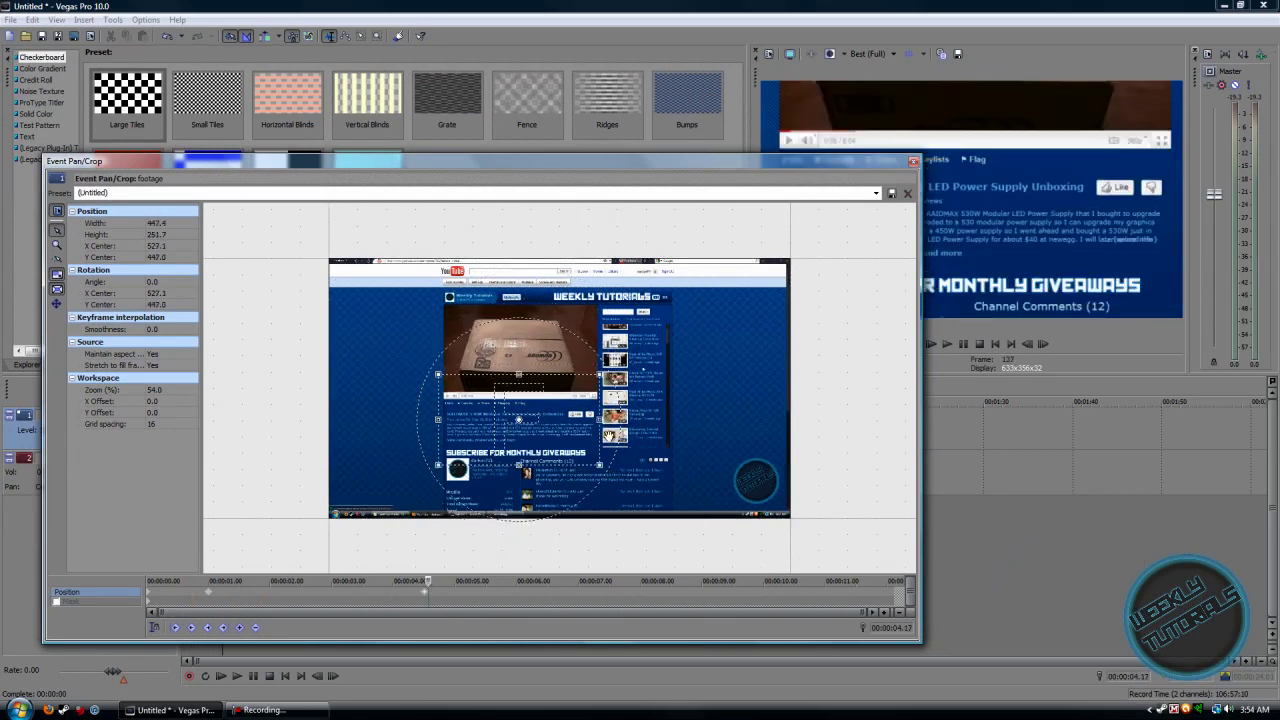
{"action": "key", "text": "alt+F4"}
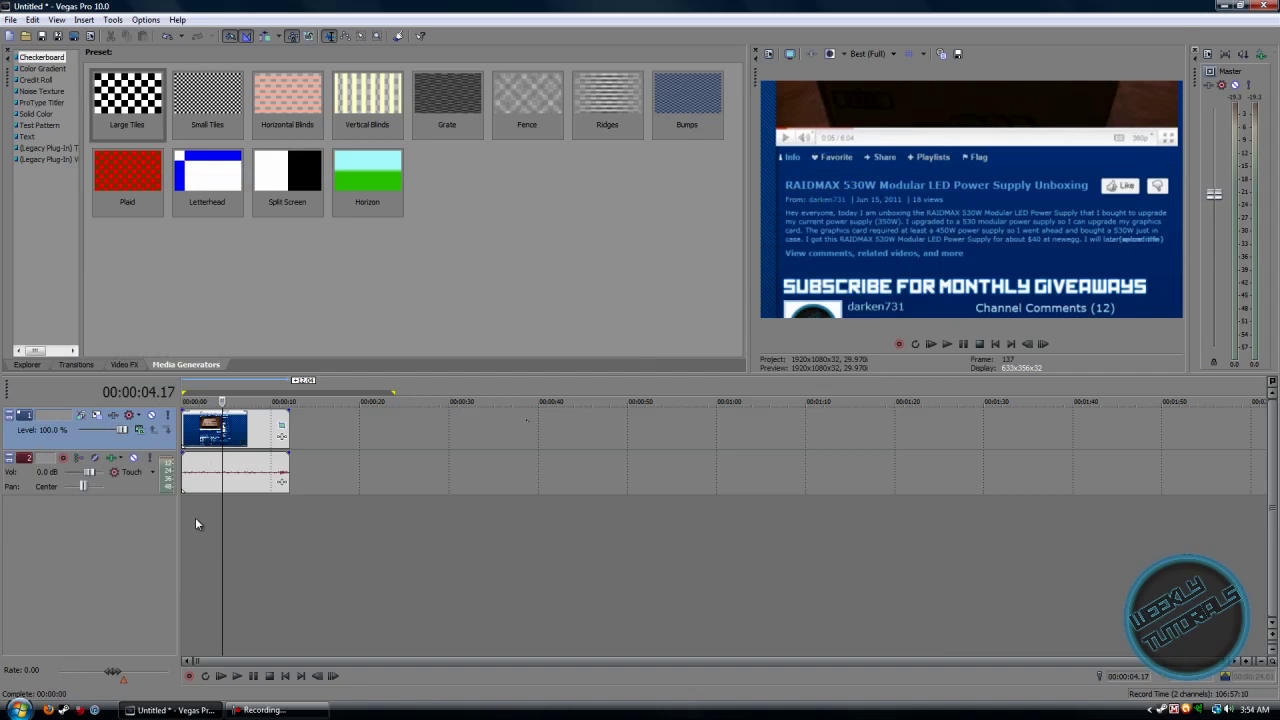
{"action": "key", "text": "Home"}
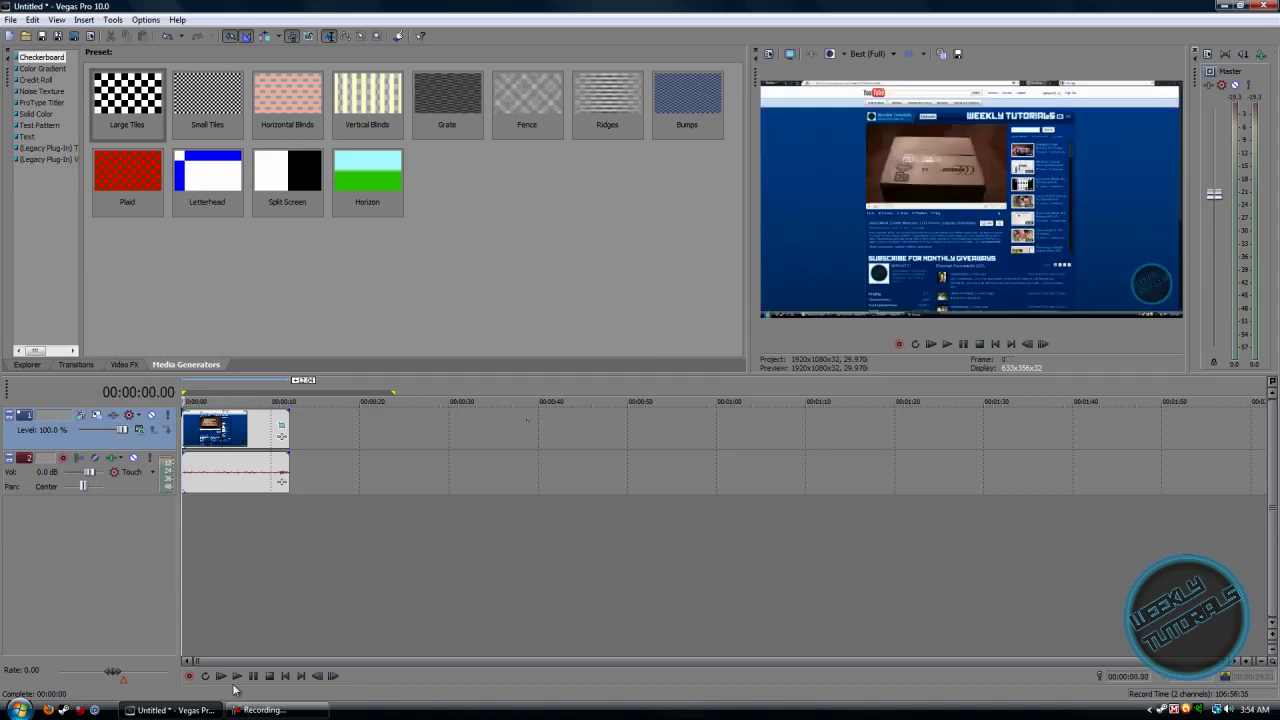
{"action": "left_click", "coordinate": [237, 675]}
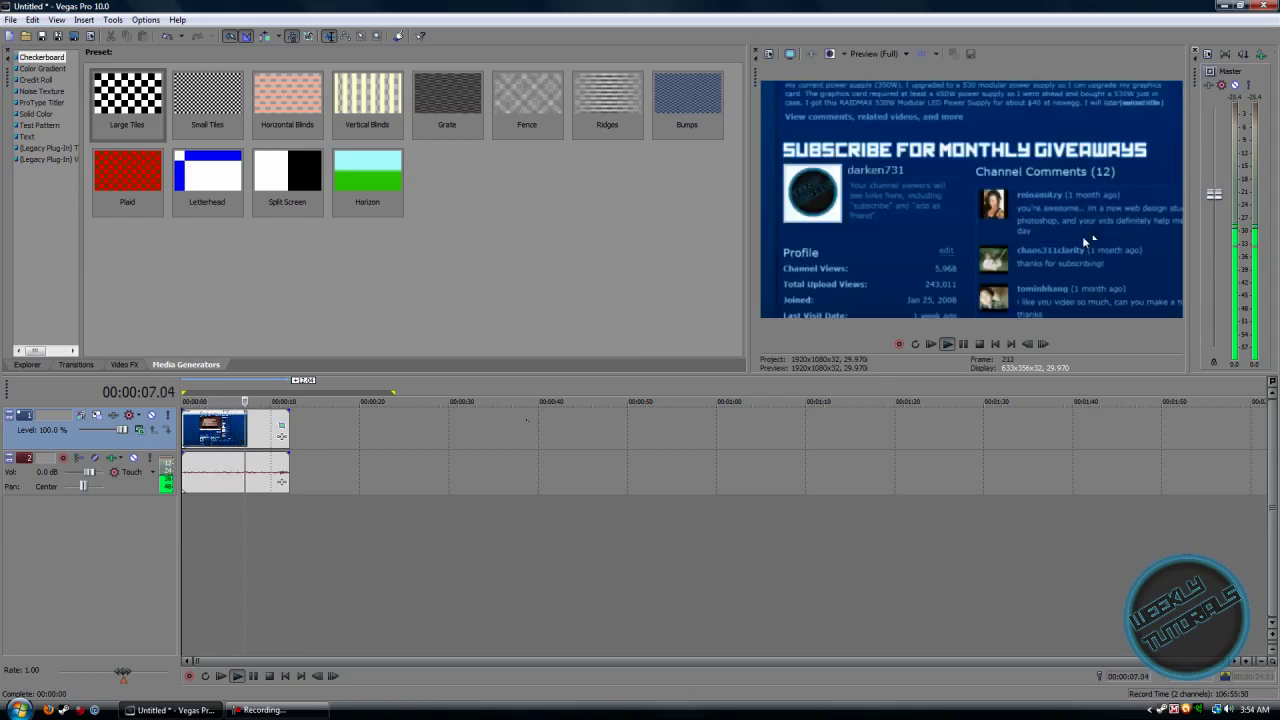
{"action": "left_click", "coordinate": [269, 676]}
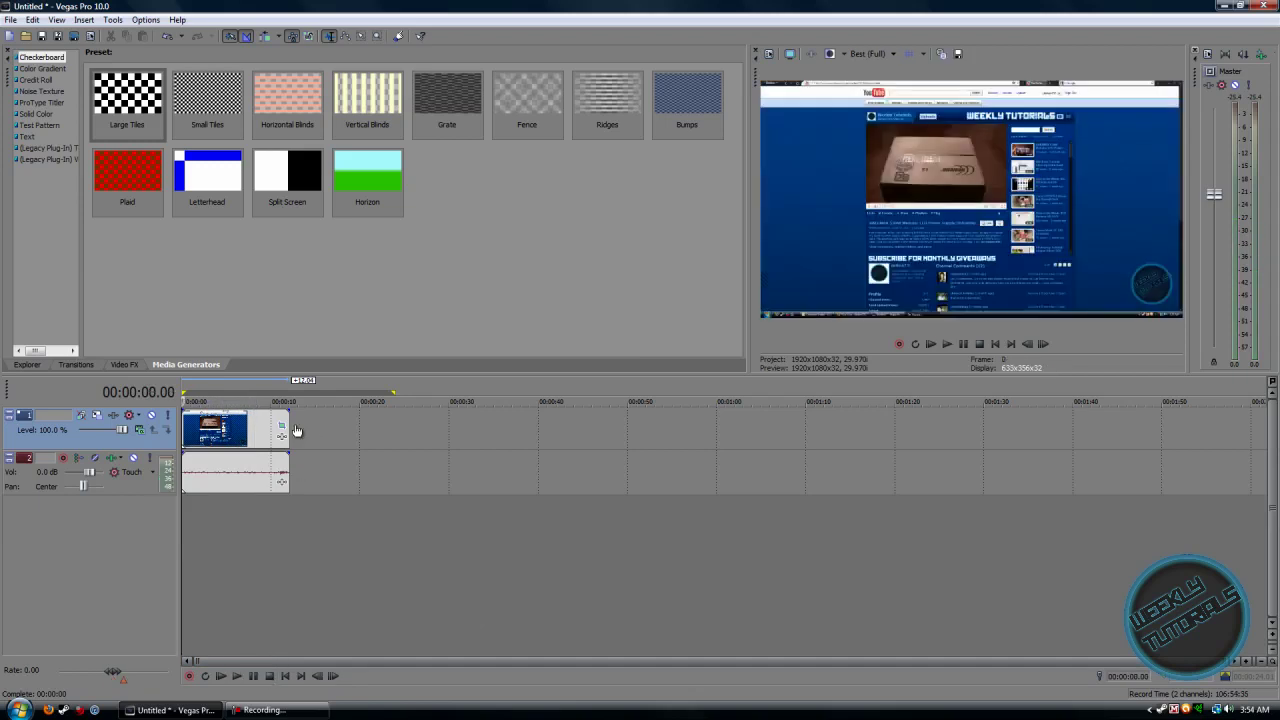
Copy the zoomed-in crop keyframe and paste it around seven seconds to hold the zoom
{"action": "left_click", "coordinate": [283, 428]}
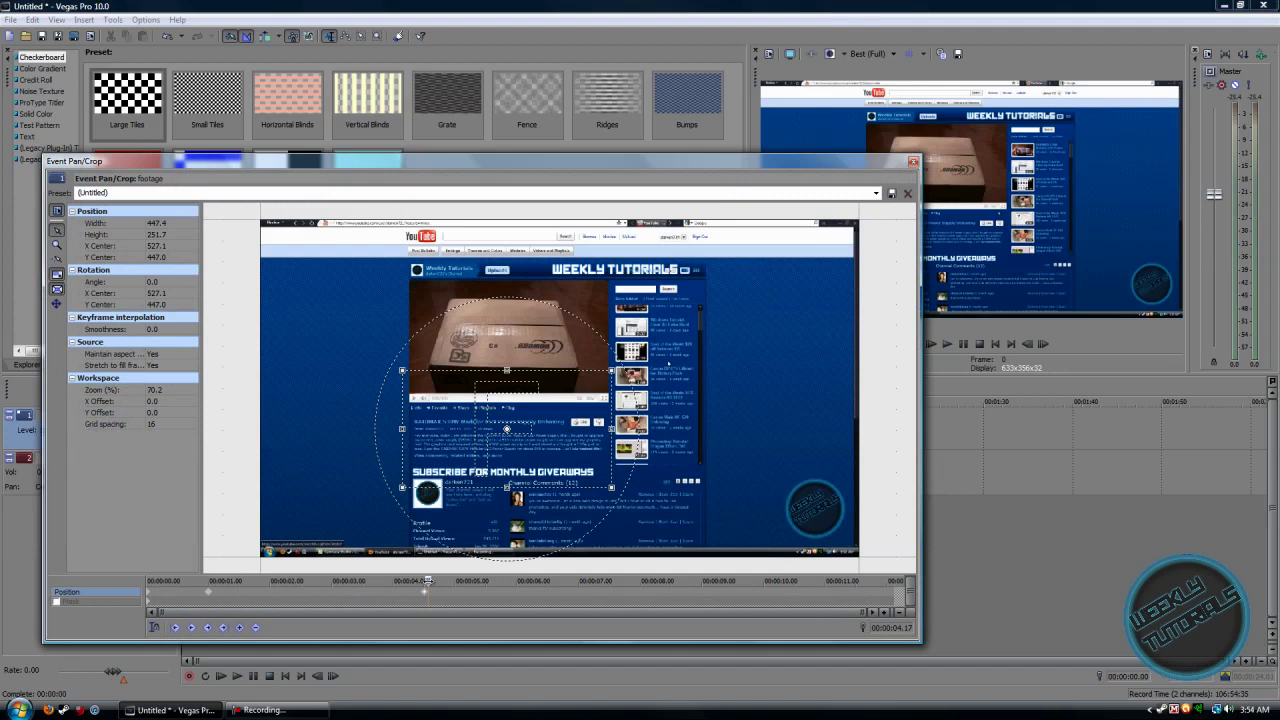
{"action": "left_click", "coordinate": [426, 581]}
{"action": "left_click_drag", "start_coordinate": [424, 581], "coordinate": [426, 581]}
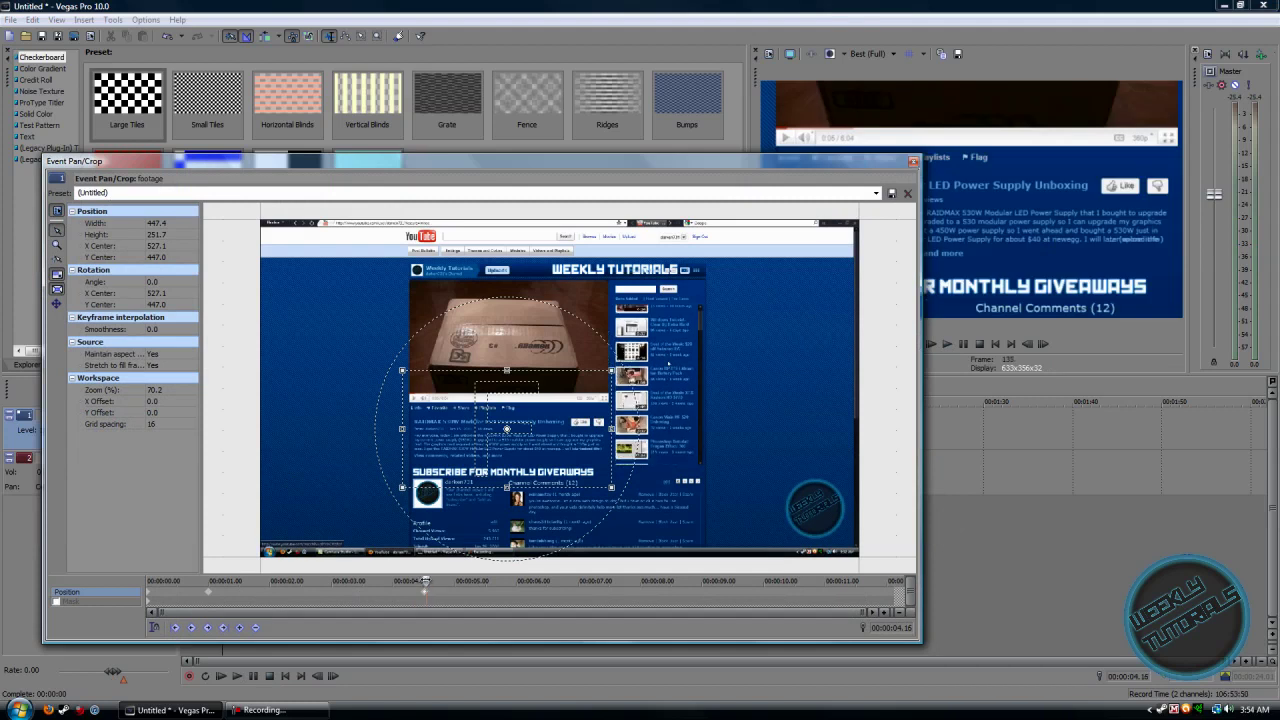
{"action": "left_click", "coordinate": [465, 581]}
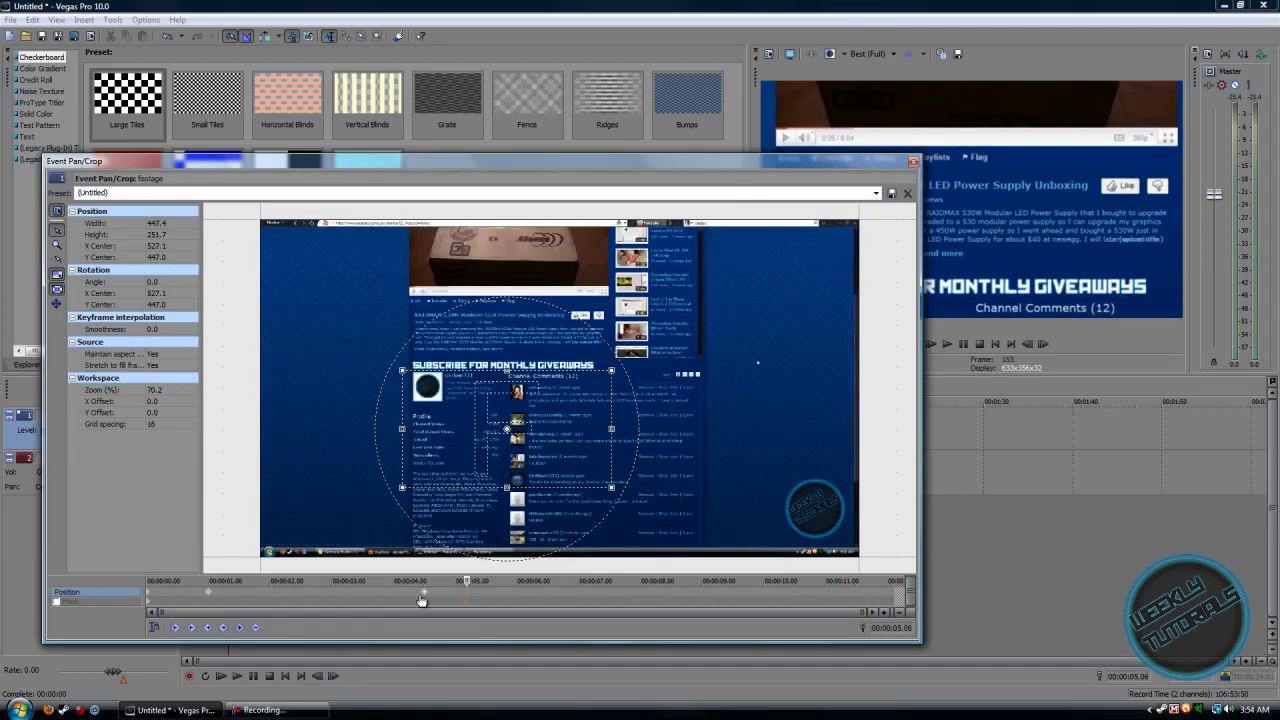
{"action": "right_click", "coordinate": [425, 596]}
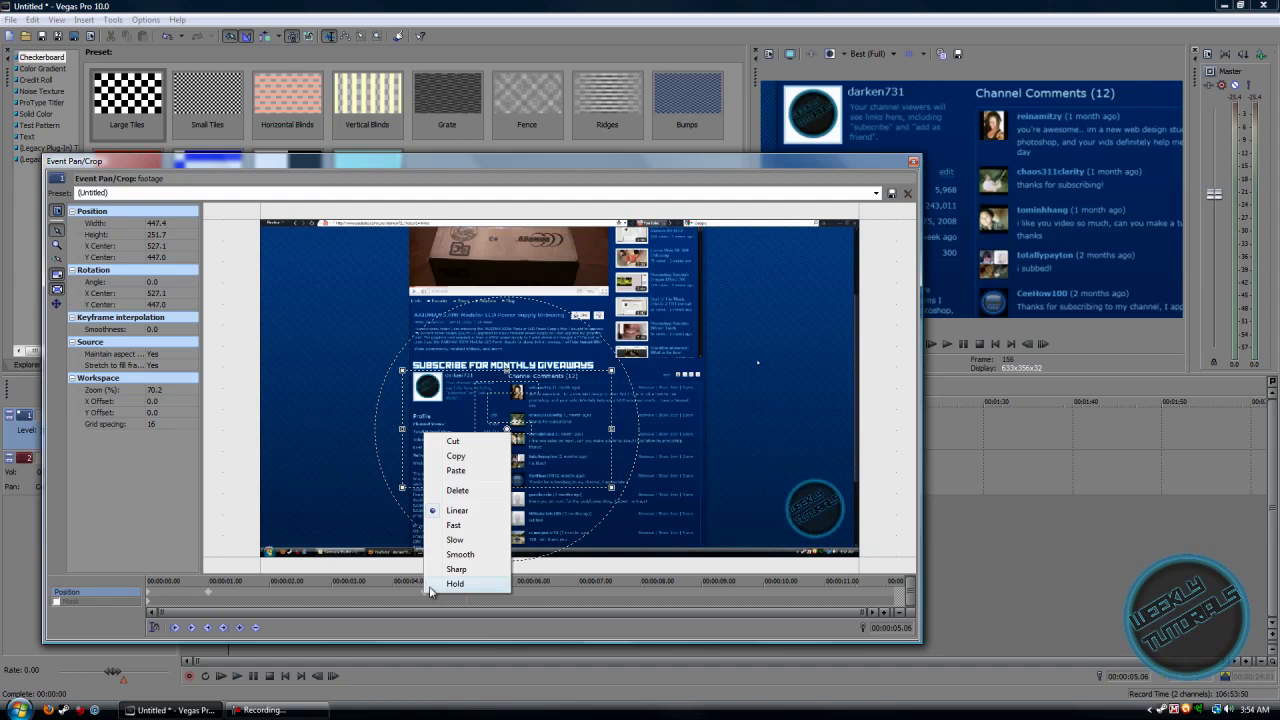
{"action": "left_click", "coordinate": [456, 455]}
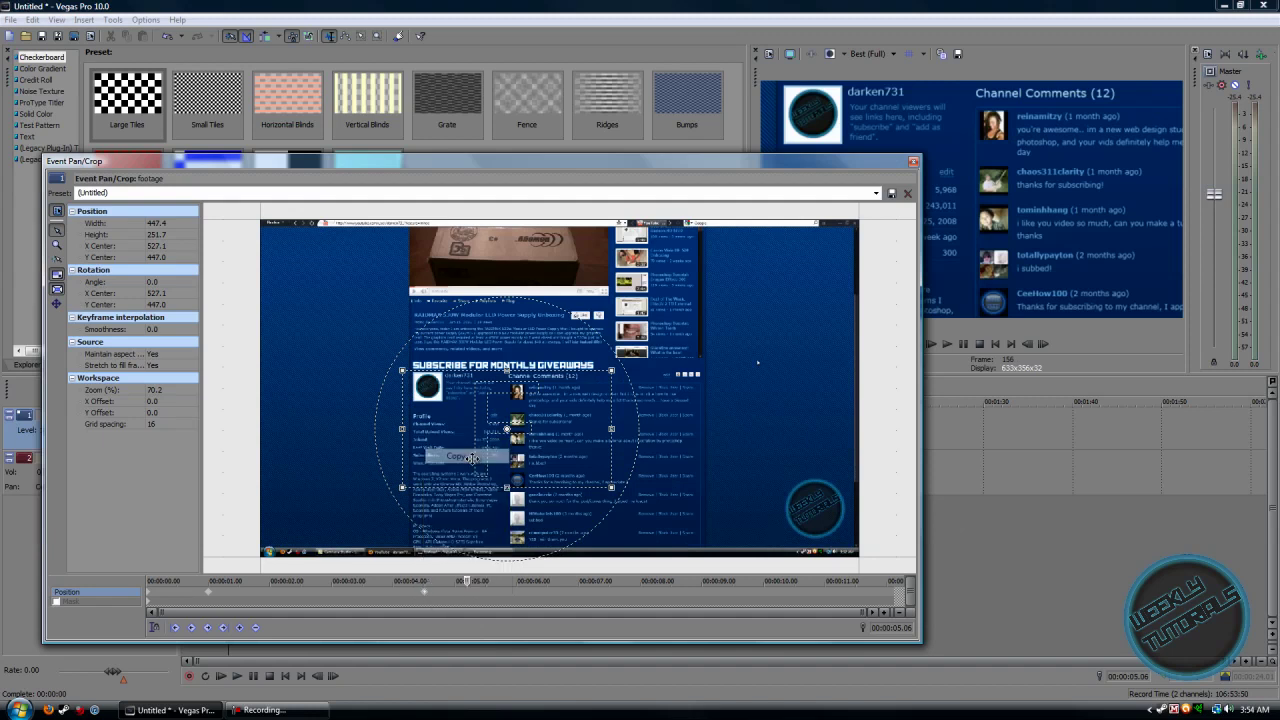
{"action": "mouse_move", "coordinate": [467, 581]}
{"action": "left_mouse_down"}
{"action": "mouse_move", "coordinate": [696, 581]}
{"action": "mouse_move", "coordinate": [669, 588]}
{"action": "left_mouse_up"}
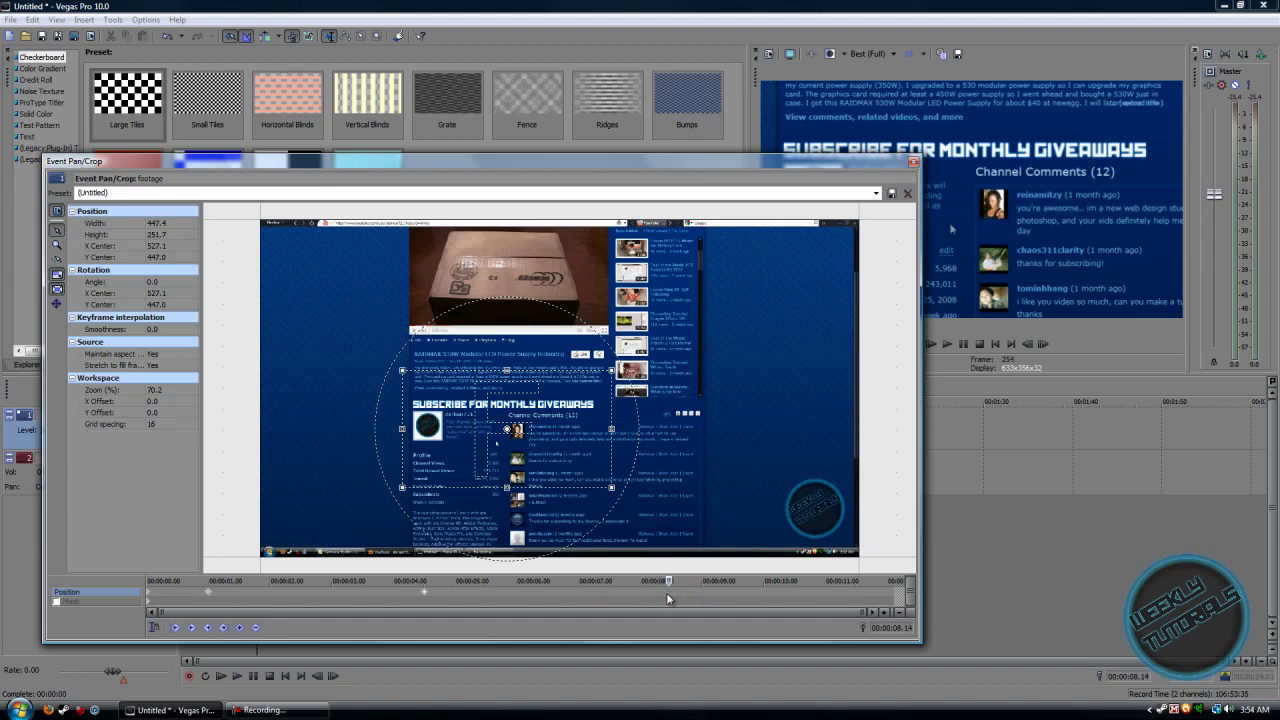
{"action": "right_click", "coordinate": [669, 598]}
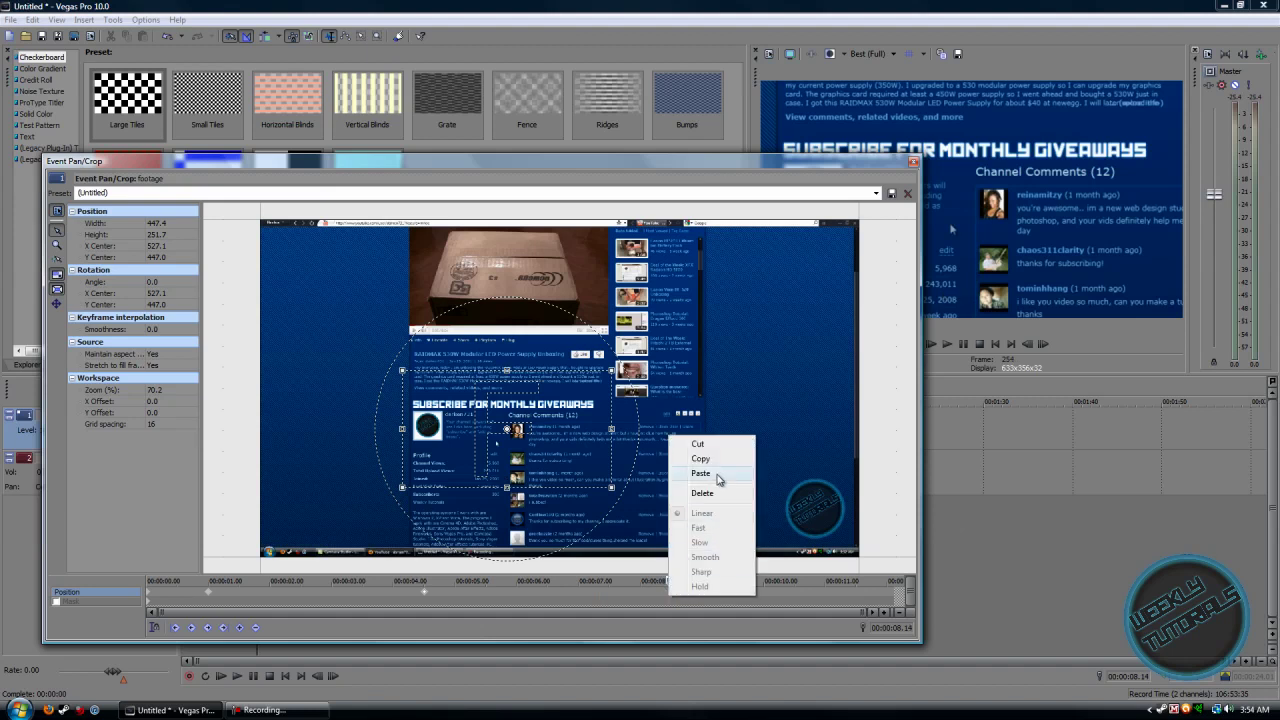
{"action": "left_click", "coordinate": [715, 474]}
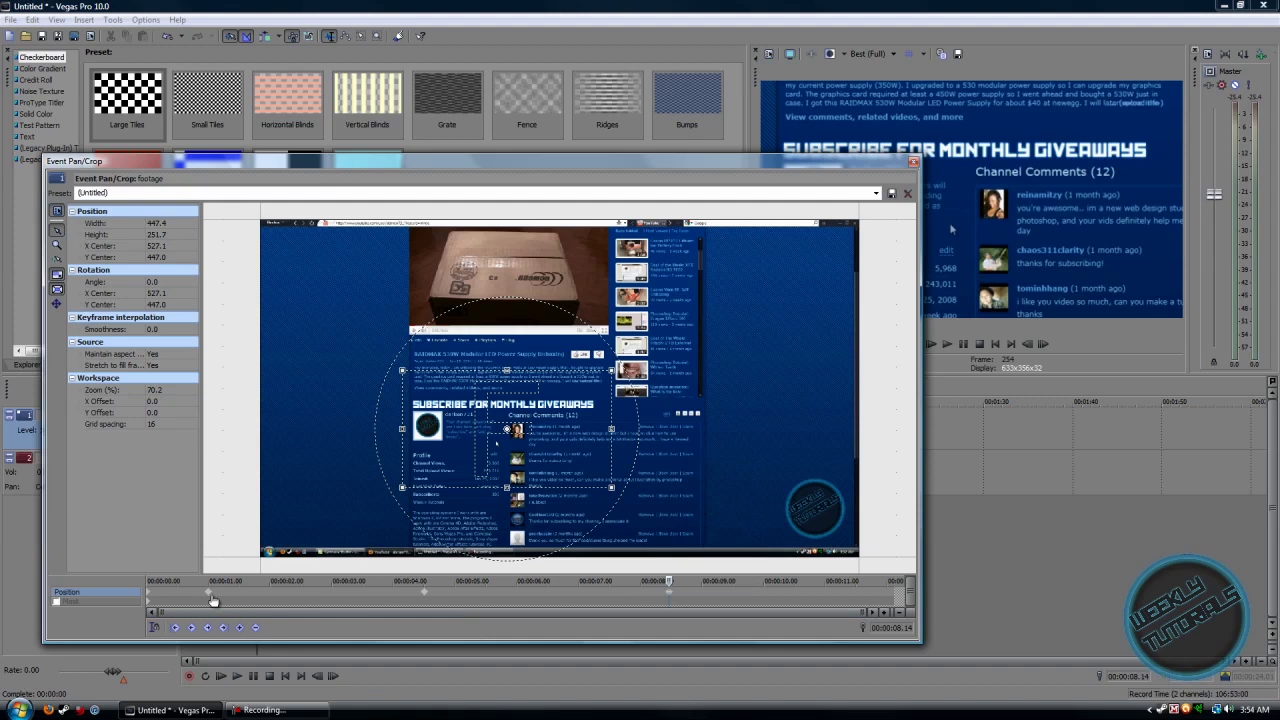
Paste the crop near one second and a full-frame keyframe near ten seconds to zoom out
{"action": "right_click", "coordinate": [210, 597]}
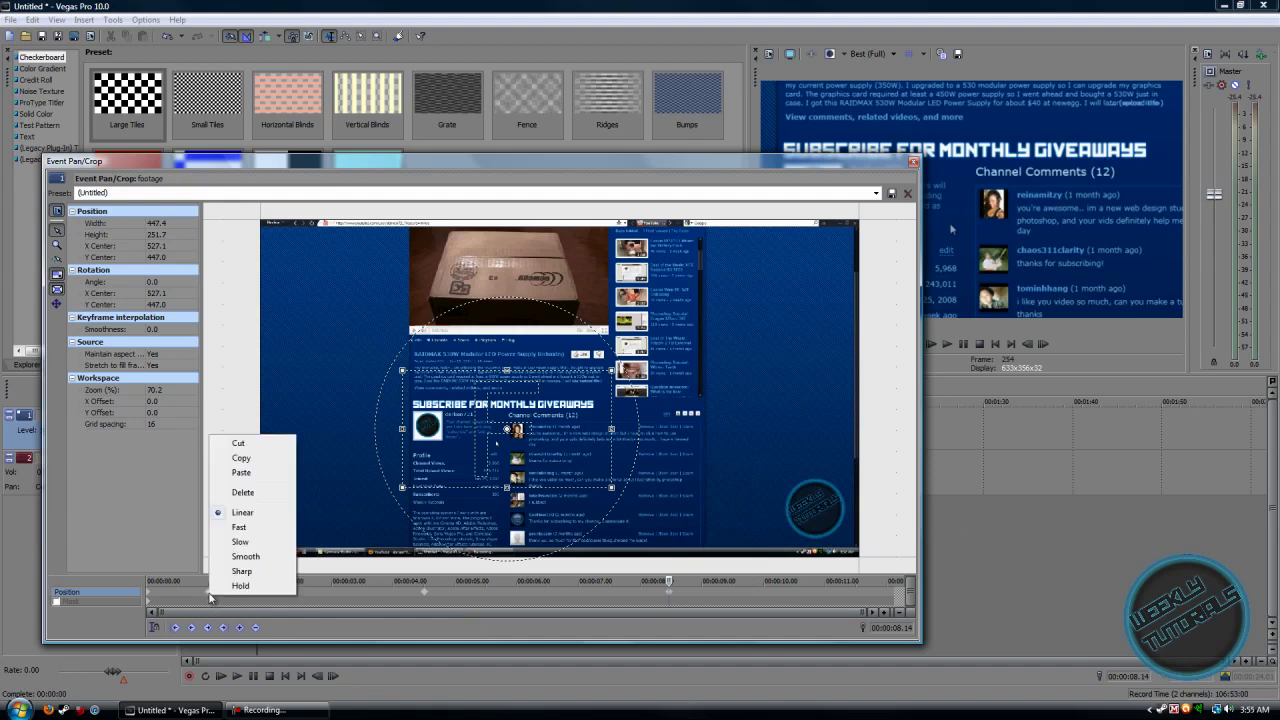
{"action": "left_click", "coordinate": [241, 472]}
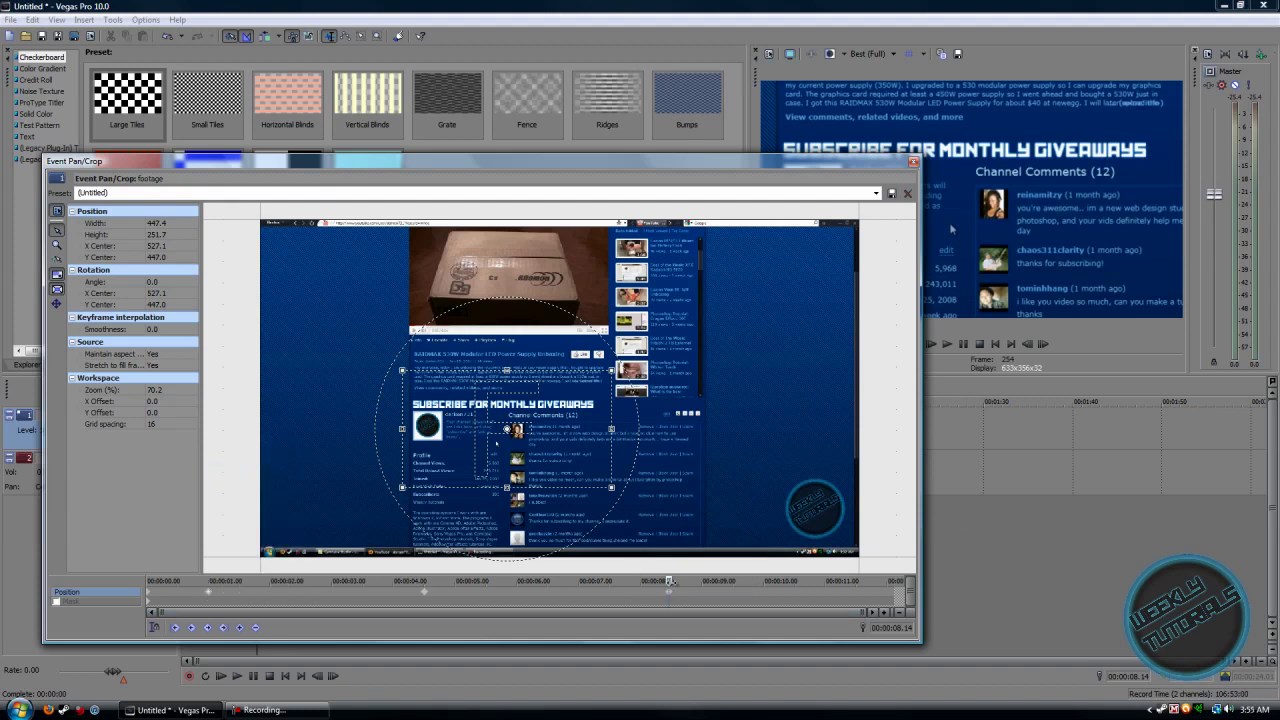
{"action": "left_click_drag", "start_coordinate": [669, 581], "coordinate": [806, 584]}
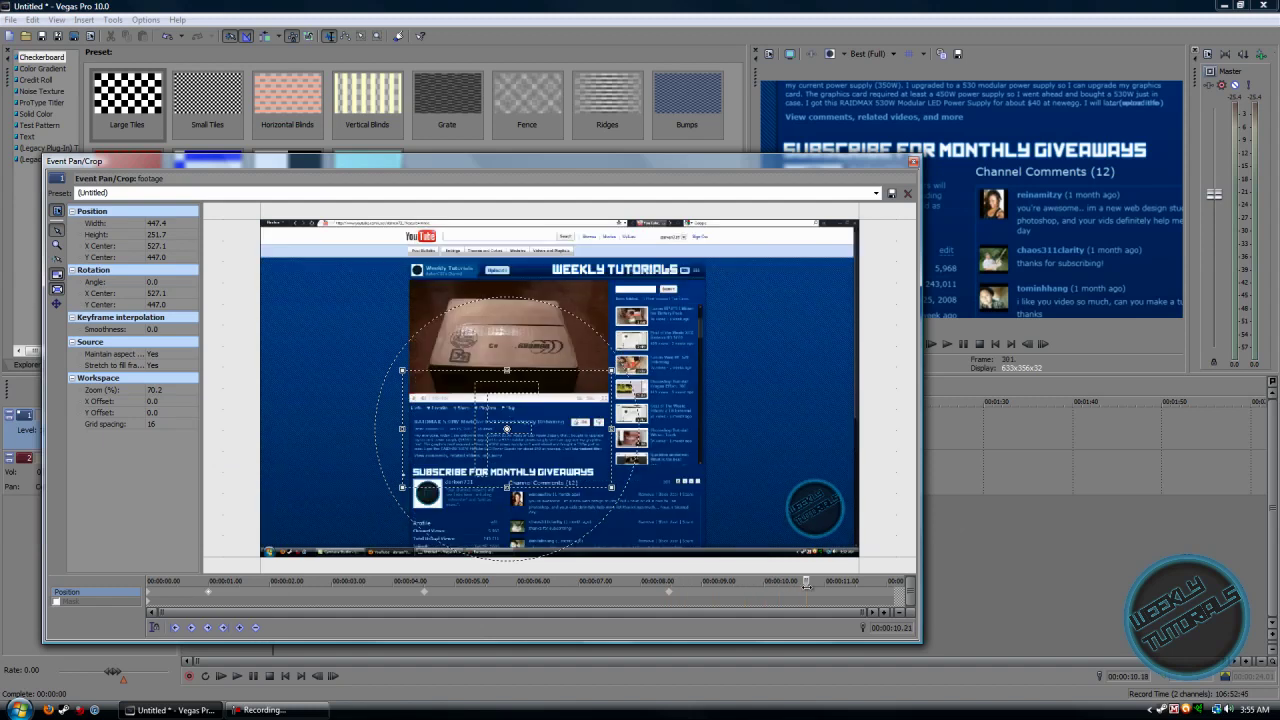
{"action": "right_click", "coordinate": [808, 594]}
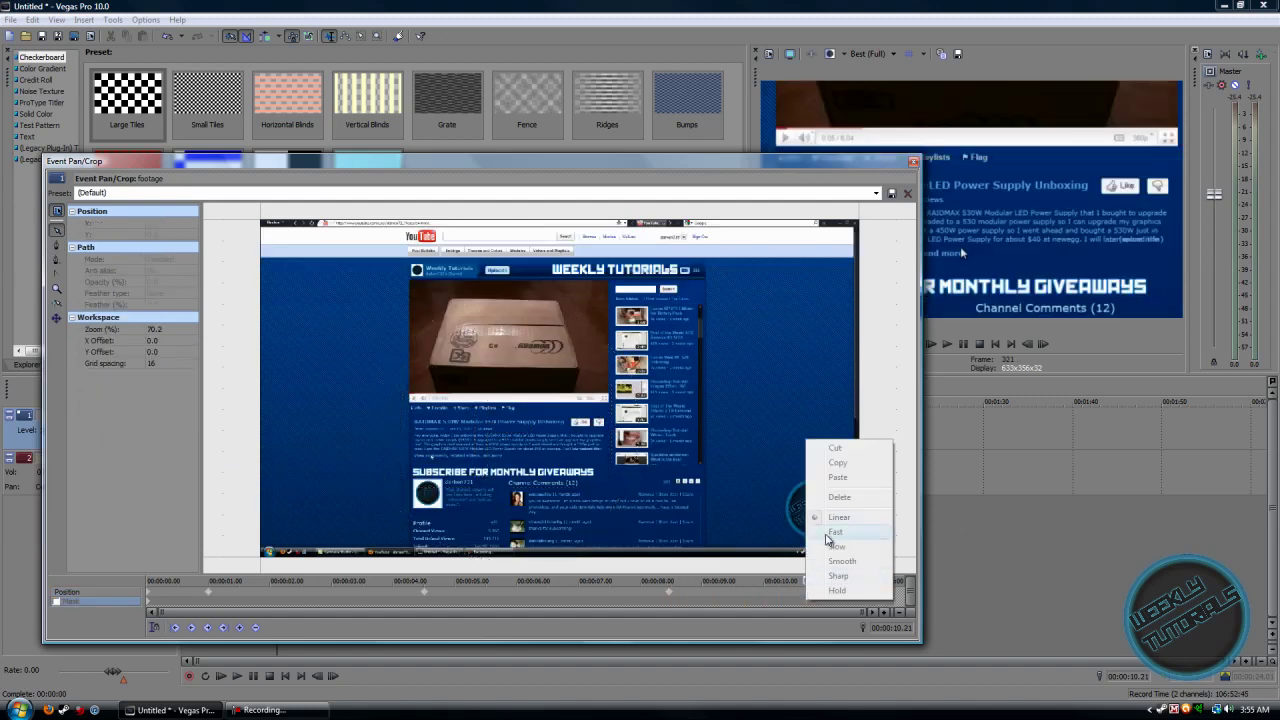
{"action": "left_click", "coordinate": [806, 594]}
{"action": "right_click", "coordinate": [805, 589]}
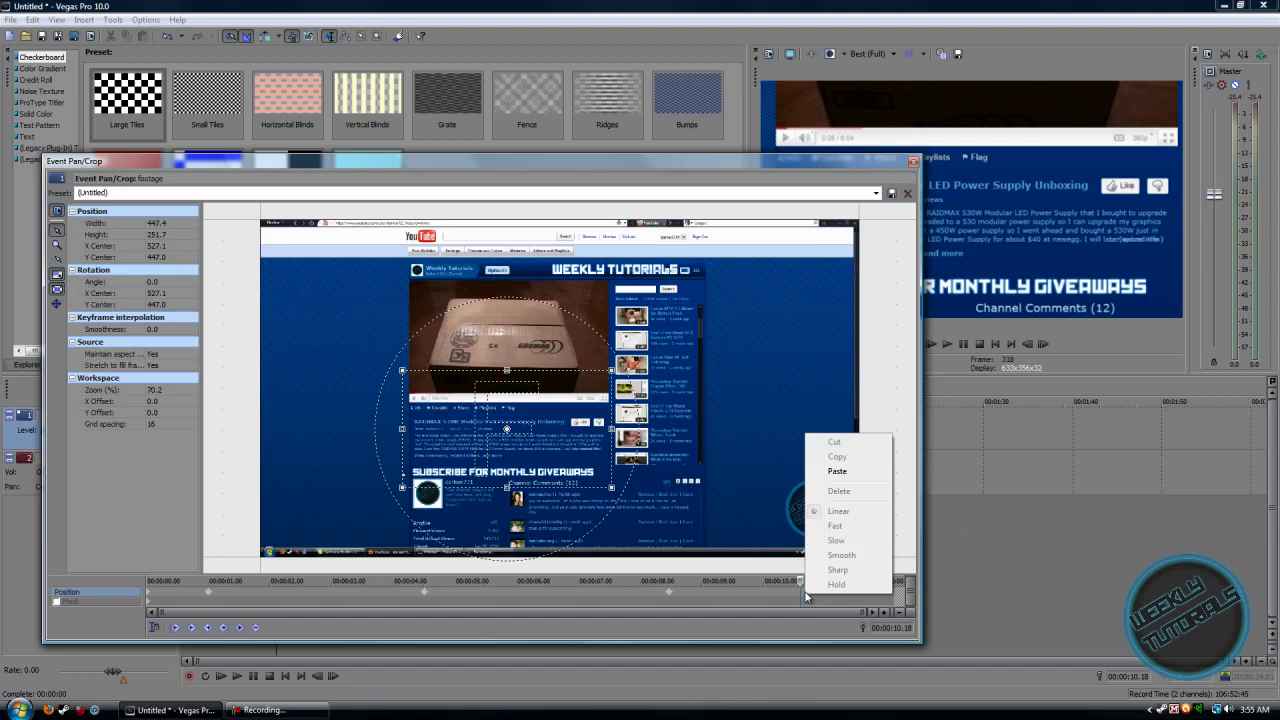
{"action": "left_click", "coordinate": [838, 472]}
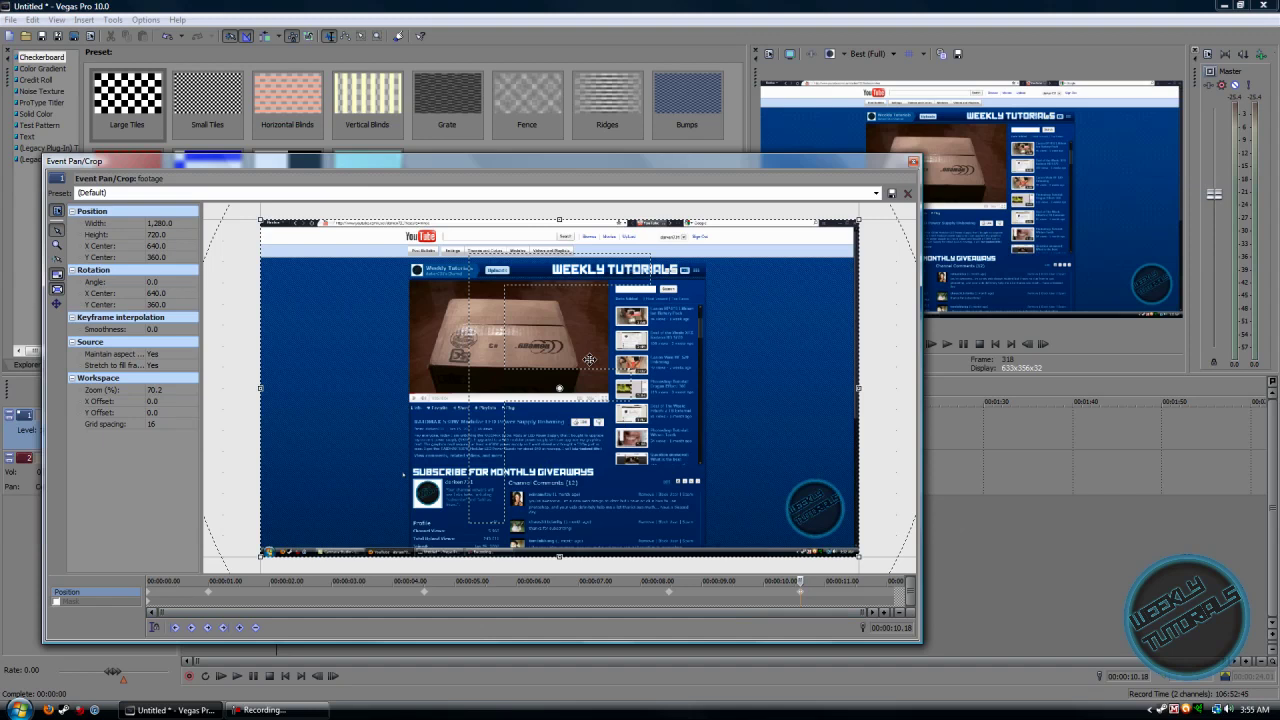
Close the pan/crop editor, select the whole clip's time range and play it from the start
{"action": "left_click", "coordinate": [913, 162]}
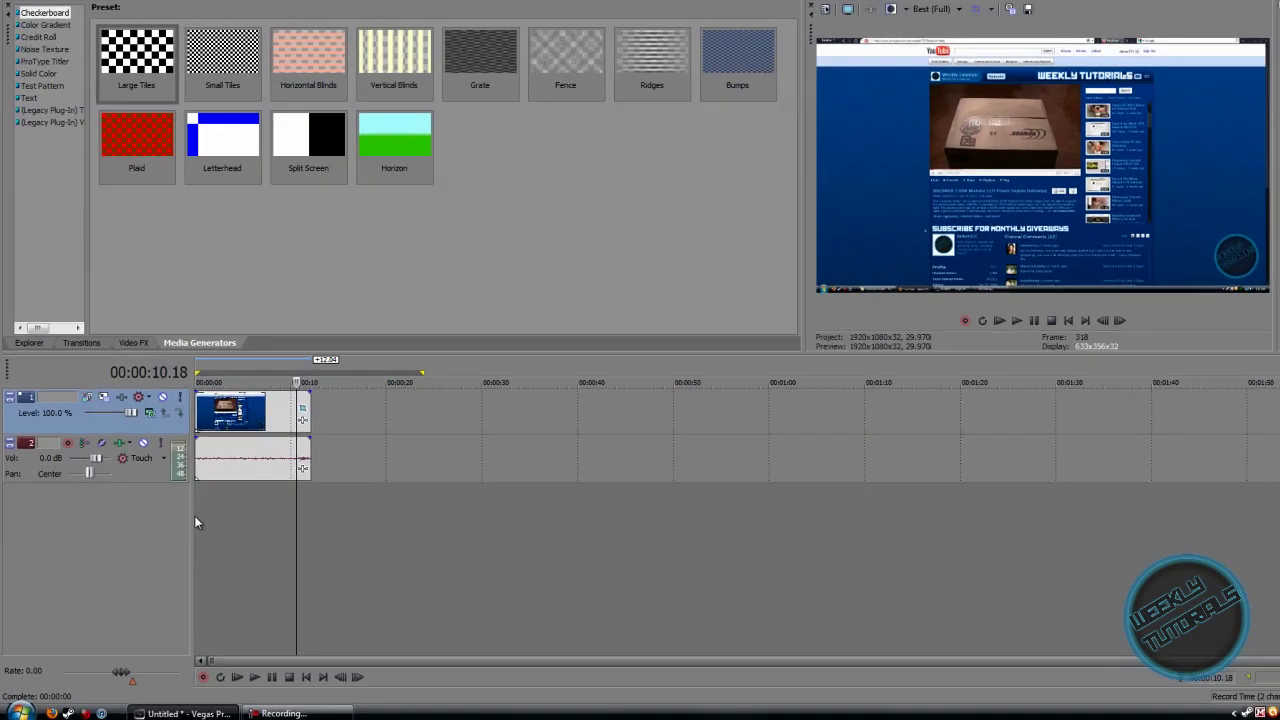
{"action": "left_click", "coordinate": [182, 525]}
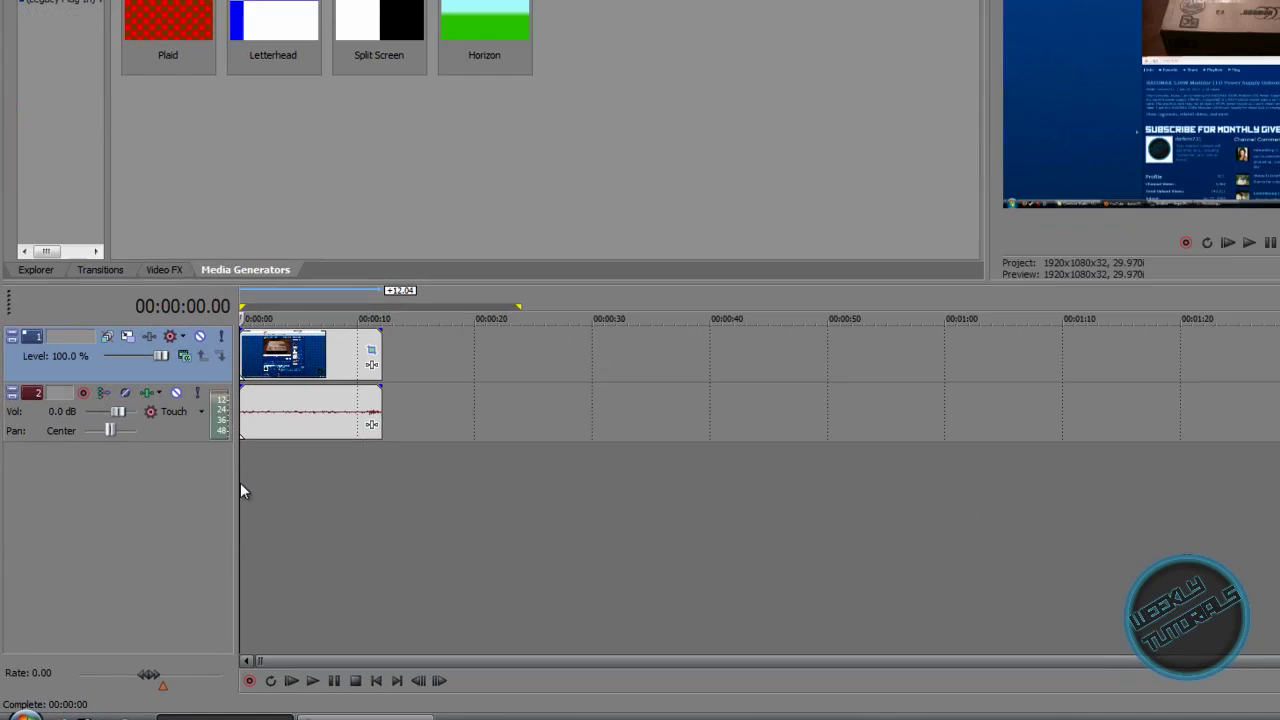
{"action": "left_click_drag", "start_coordinate": [240, 490], "coordinate": [383, 495]}
{"action": "left_click", "coordinate": [312, 680]}
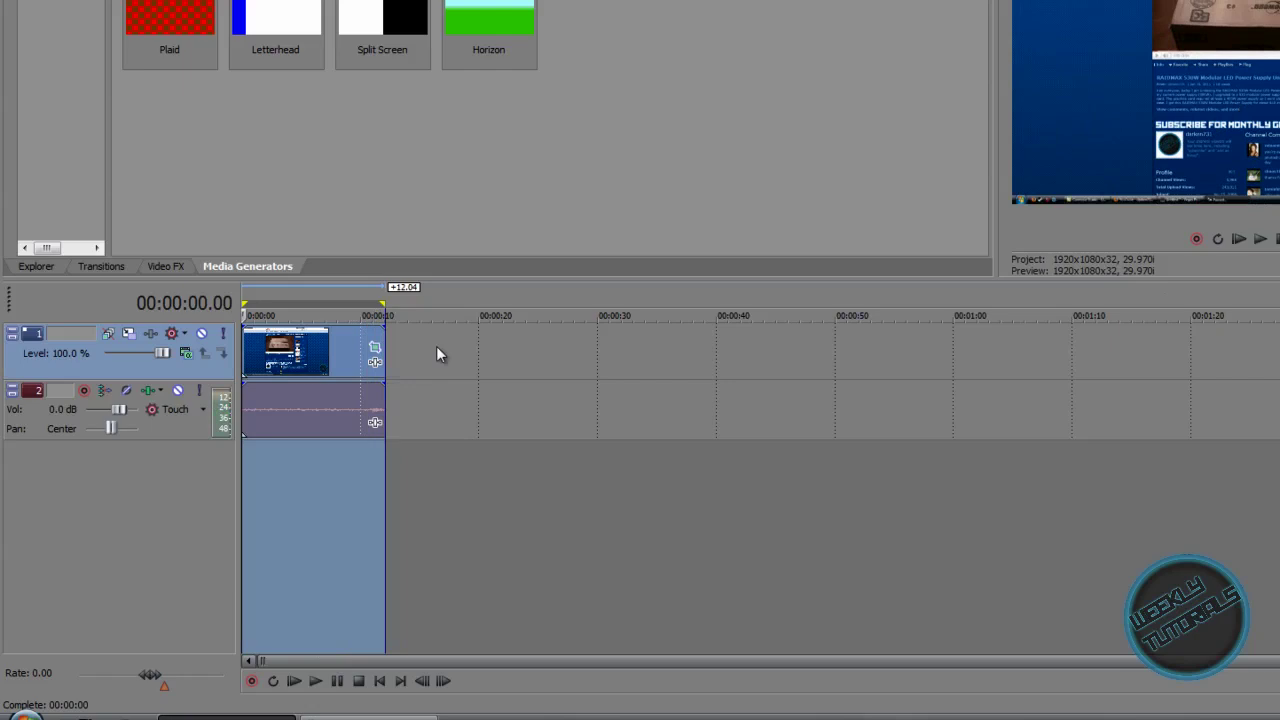
In Event Pan/Crop, drag the zoom-in keyframe earlier and the hold-end keyframe toward the clip's end
{"action": "left_click", "coordinate": [374, 358]}
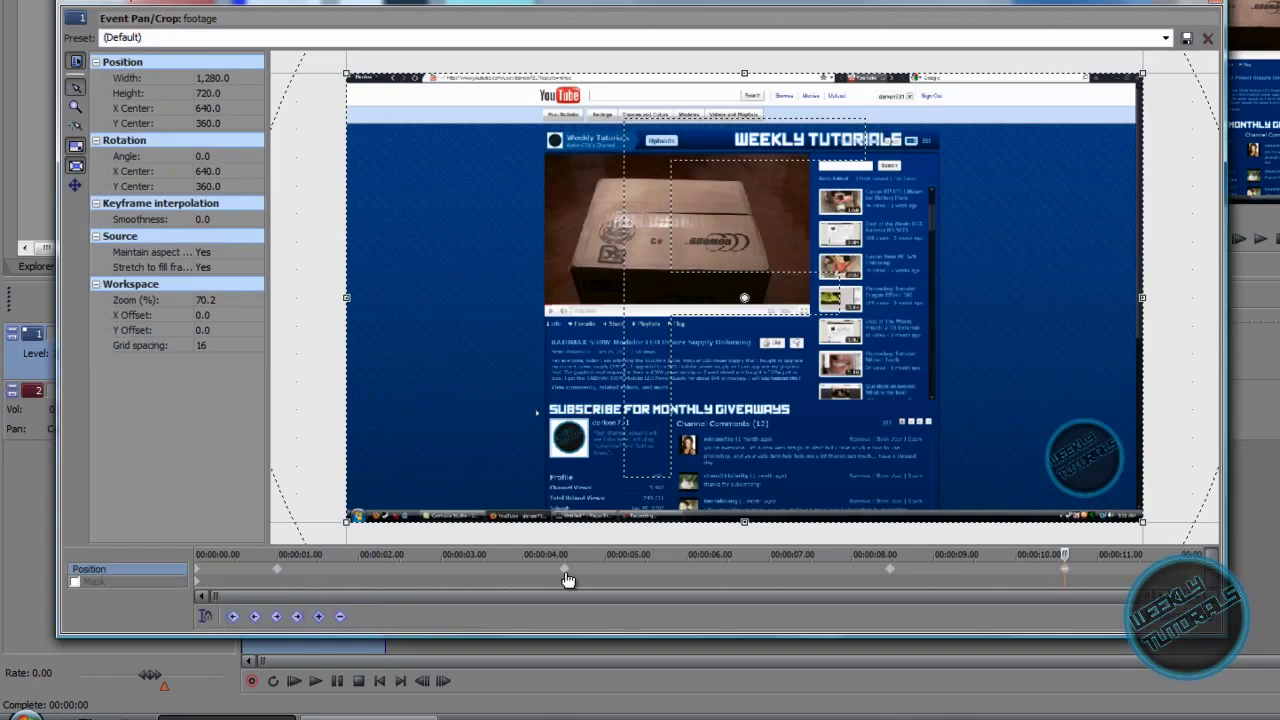
{"action": "mouse_move", "coordinate": [565, 572]}
{"action": "left_mouse_down"}
{"action": "mouse_move", "coordinate": [380, 572]}
{"action": "mouse_move", "coordinate": [553, 572]}
{"action": "mouse_move", "coordinate": [392, 578]}
{"action": "left_mouse_up"}
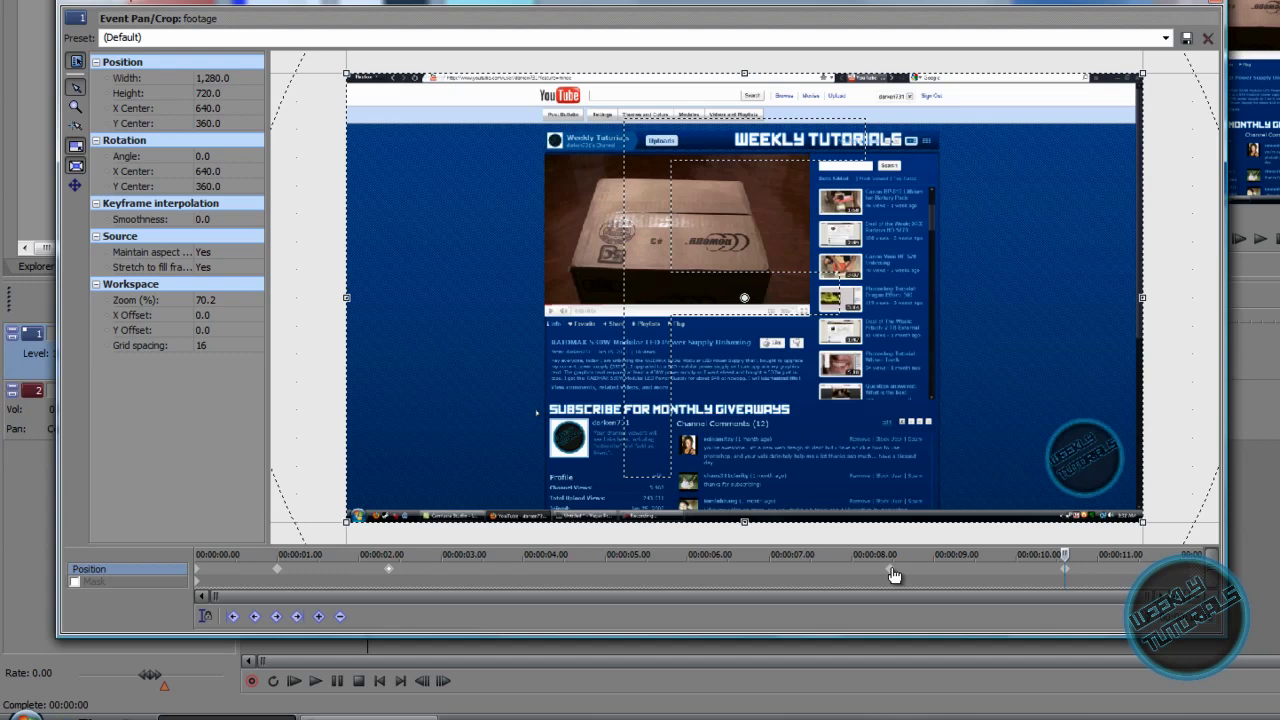
{"action": "mouse_move", "coordinate": [893, 574]}
{"action": "left_mouse_down"}
{"action": "mouse_move", "coordinate": [1044, 576]}
{"action": "mouse_move", "coordinate": [957, 578]}
{"action": "mouse_move", "coordinate": [1025, 578]}
{"action": "left_mouse_up"}
Close the pan/crop editor and play the retimed clip from the timeline start
{"action": "left_click", "coordinate": [1214, 4]}
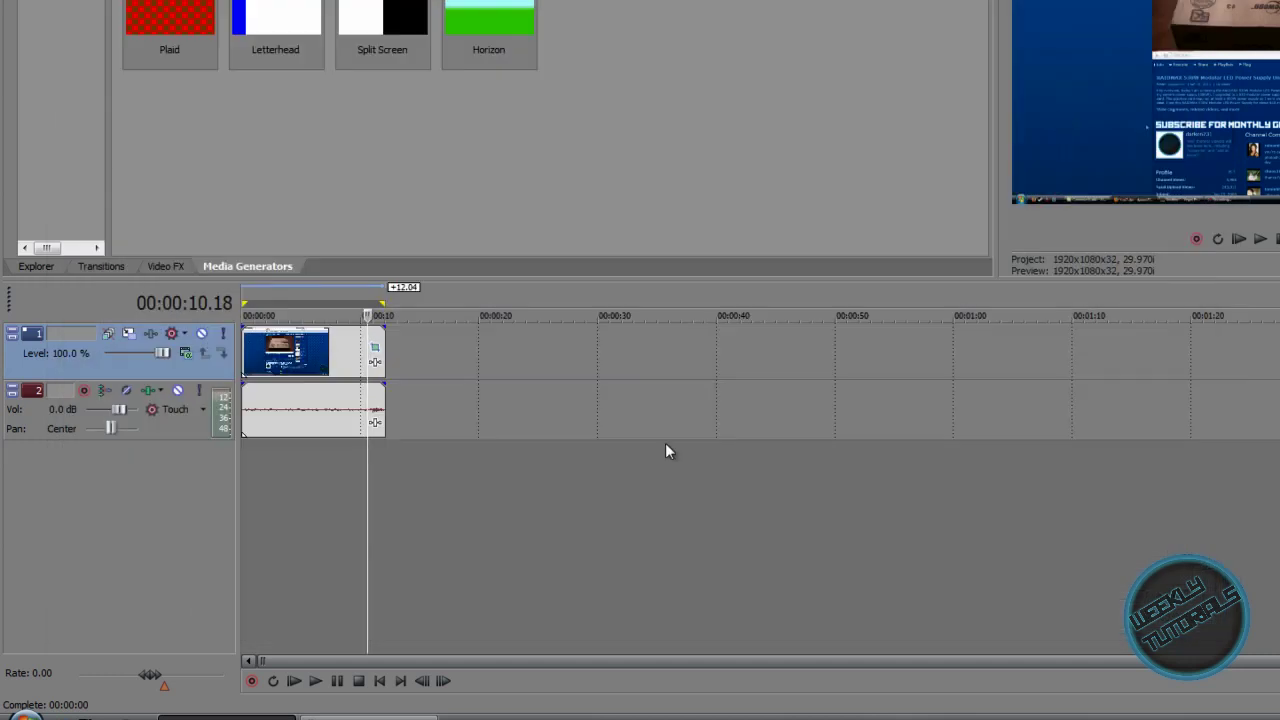
{"action": "left_click", "coordinate": [244, 551]}
{"action": "left_click", "coordinate": [315, 681]}
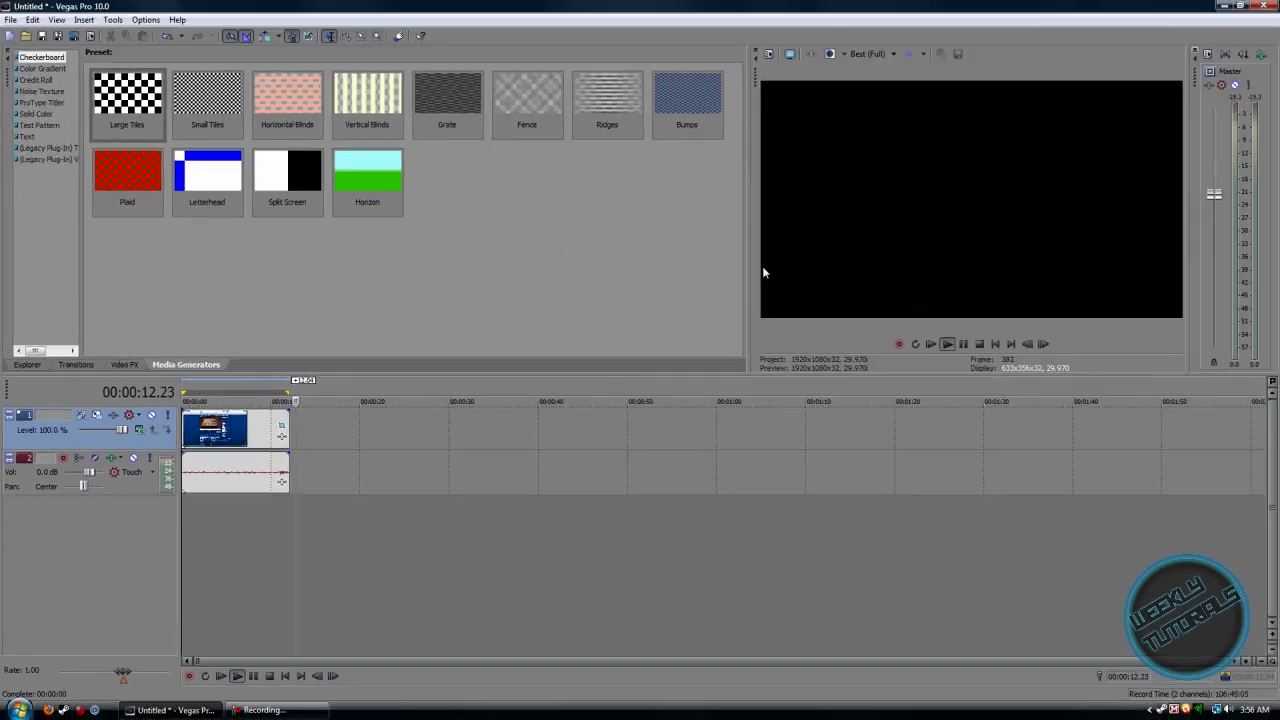
Stop playback with Space and place the playhead about six seconds into the clip
{"action": "key", "text": "space"}
{"action": "left_click", "coordinate": [240, 545]}
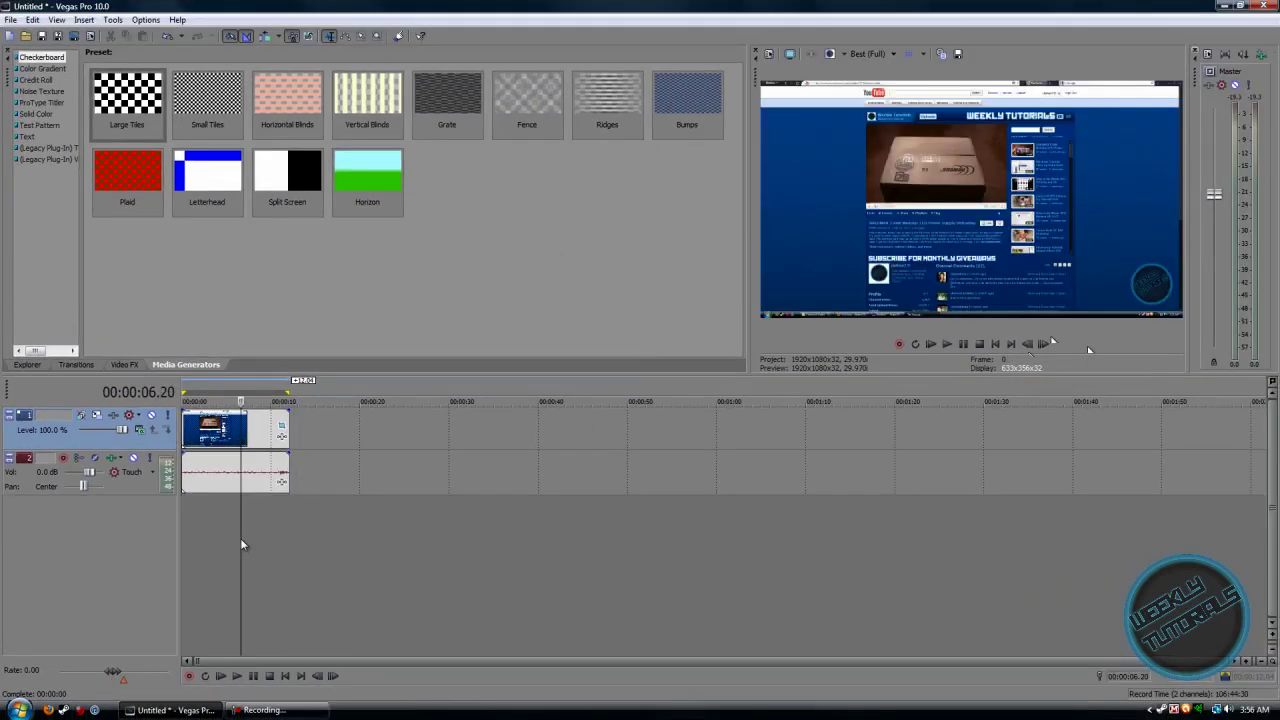